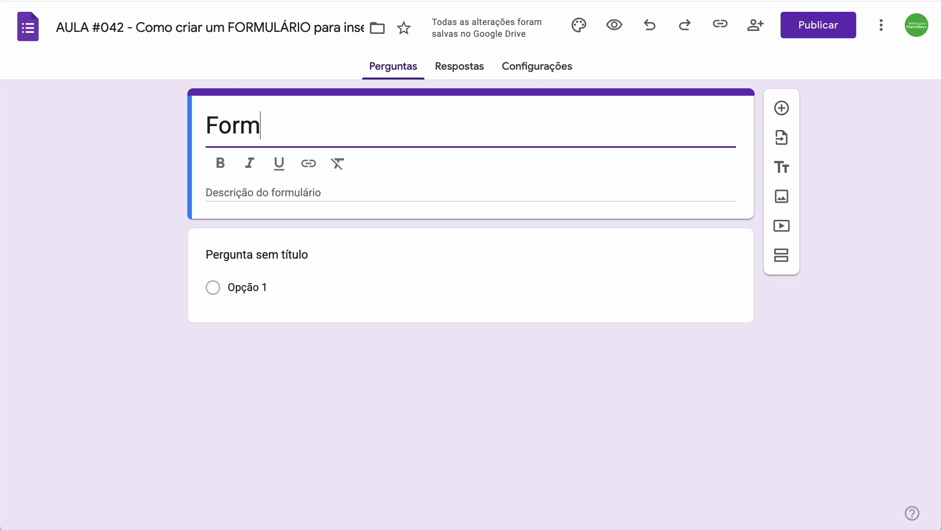
Step: Finish typing the form title 'Formulário de Cadastro' and move to the description
text(ulário de Ca)
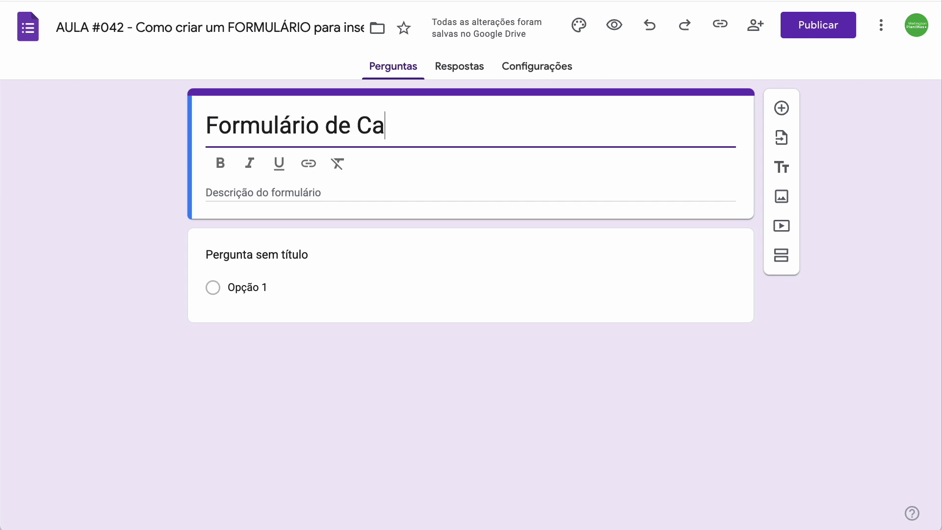
text(dastro)
click(237, 191)
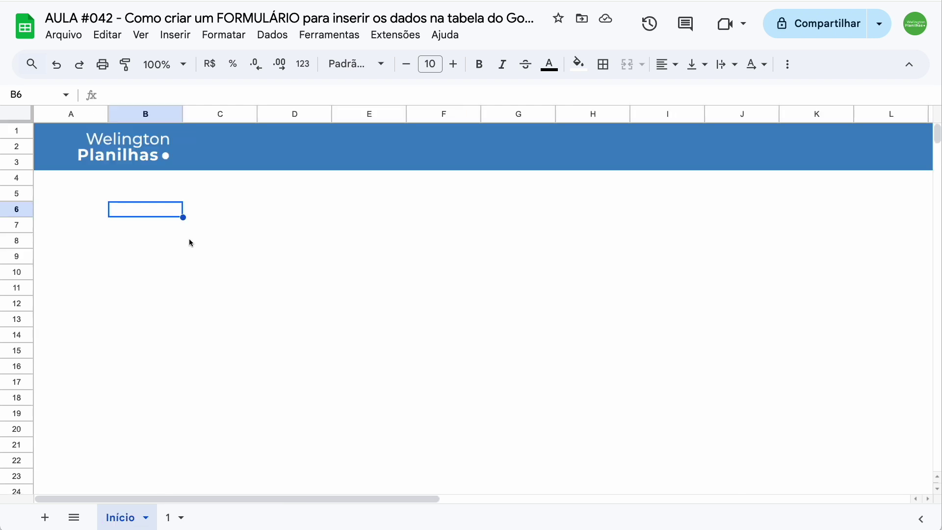
Step: Create a new form linked to the spreadsheet via Ferramentas > Criar um formulário
click(316, 44)
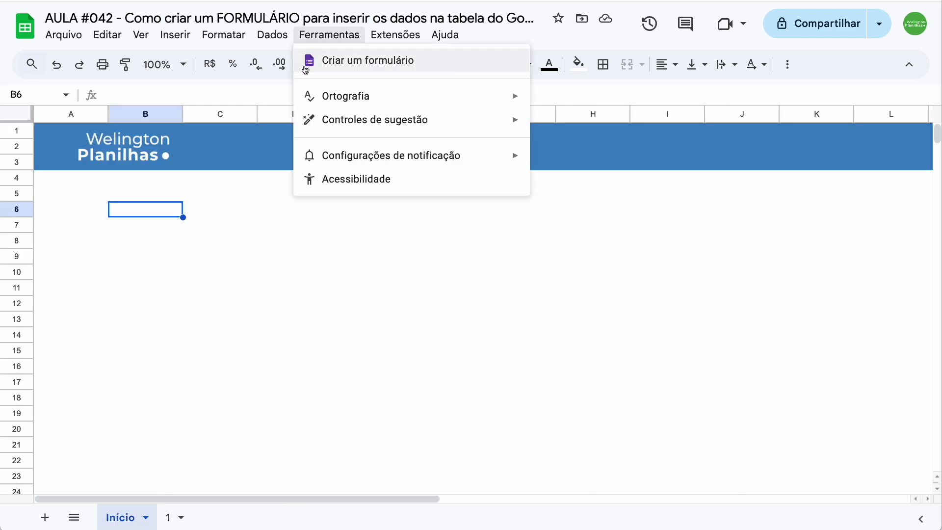
click(360, 60)
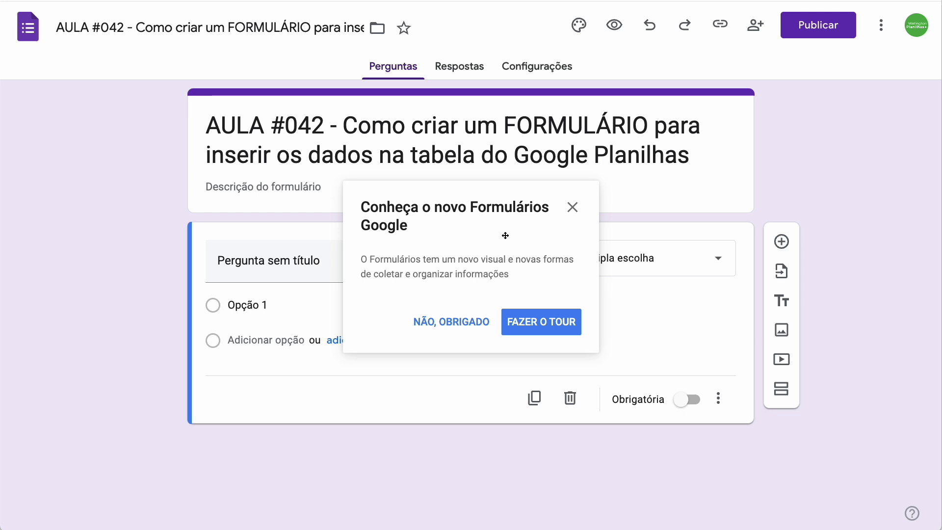
Step: Decline the welcome tour and replace the AULA #042 title with 'Formulário de Cadastro'
click(440, 325)
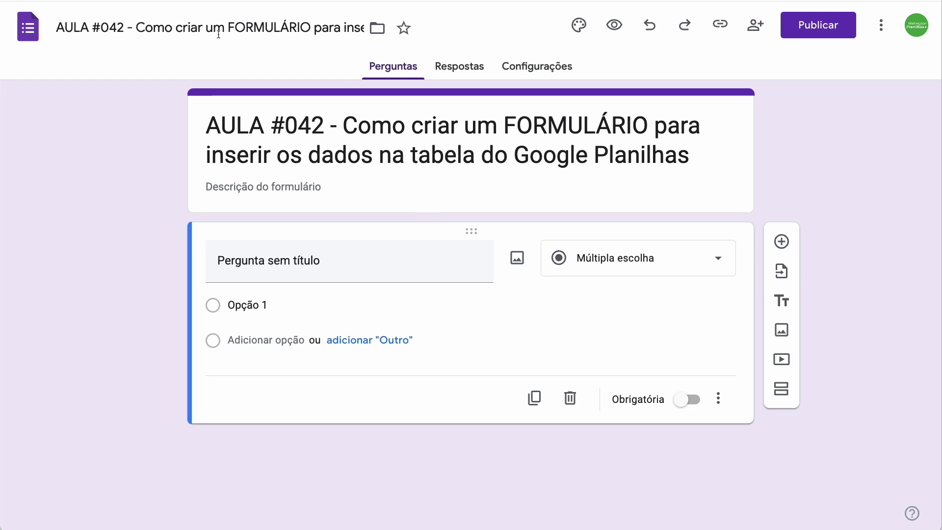
click(198, 28)
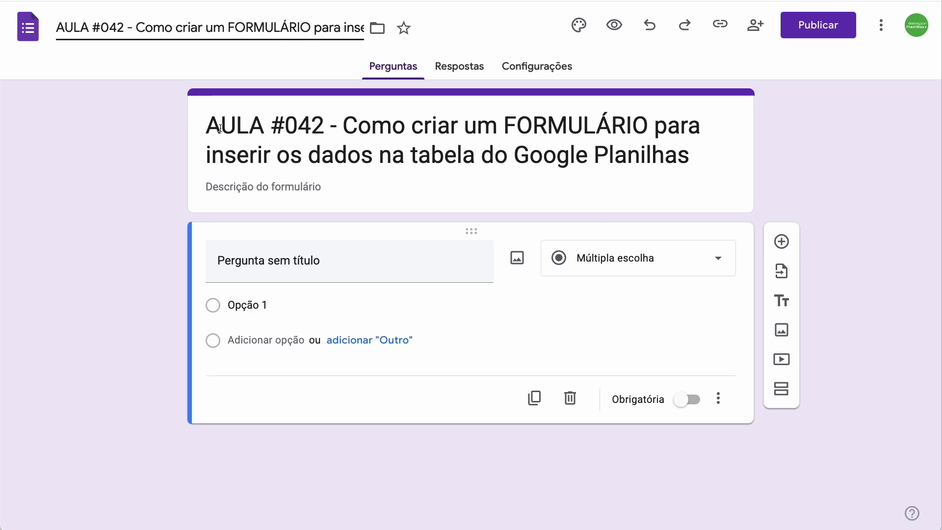
click(228, 129)
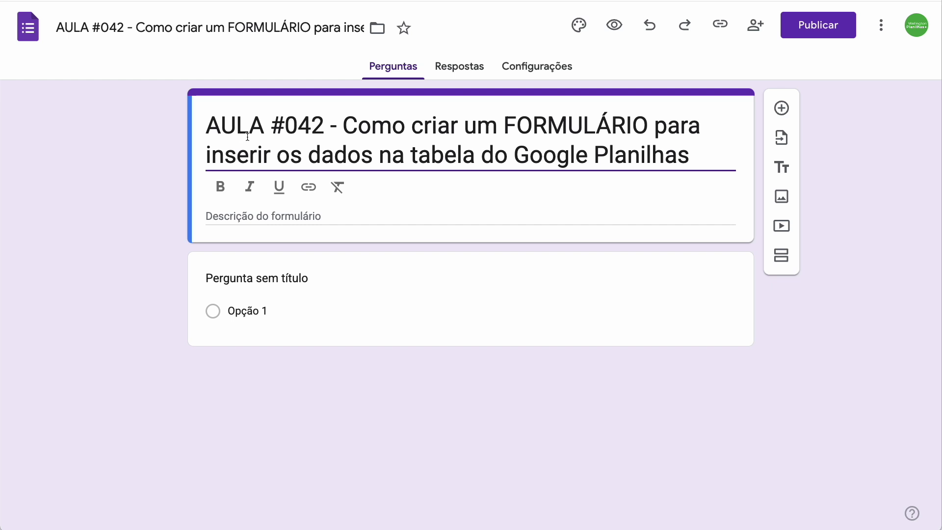
key(ctrl+a)
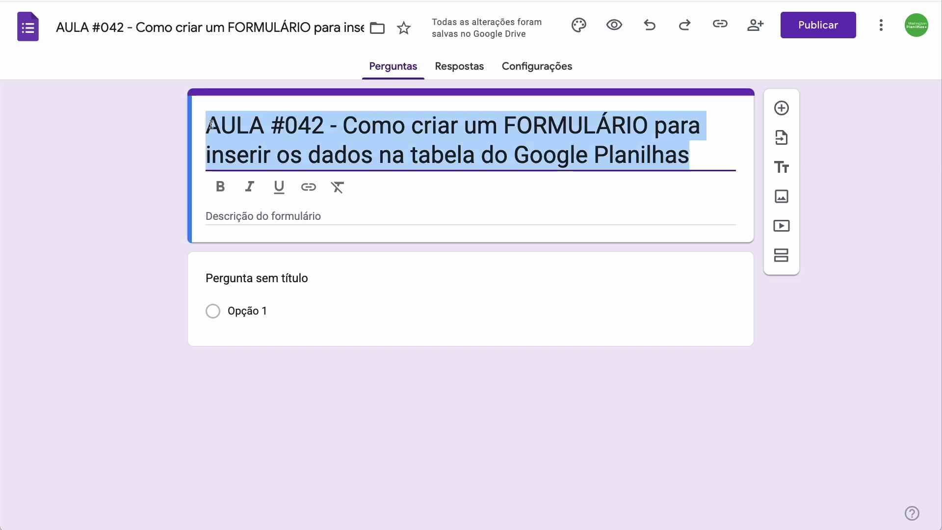
text(For)
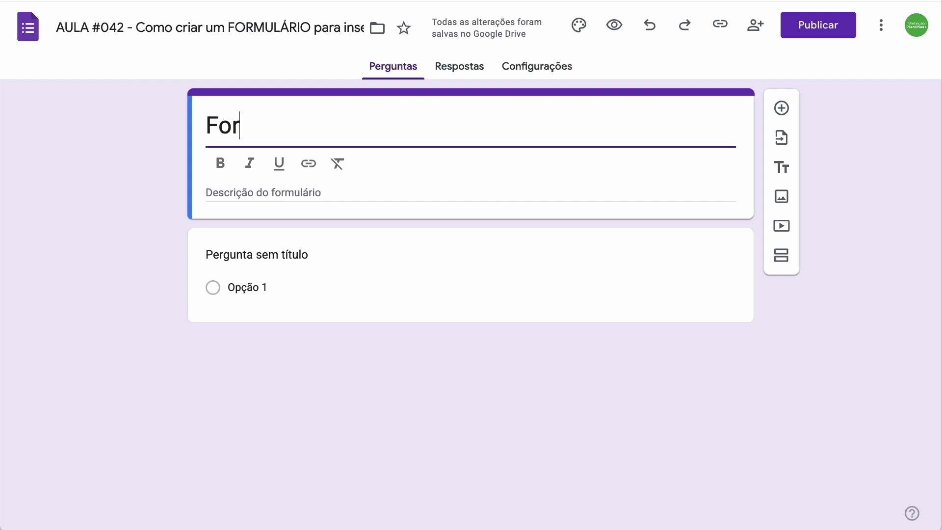
text(mulário de C)
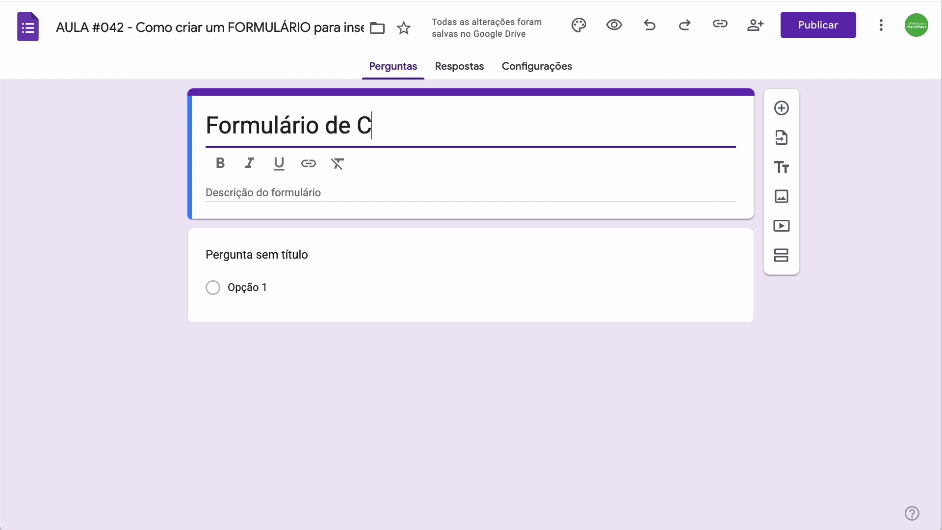
text(adastro)
click(238, 190)
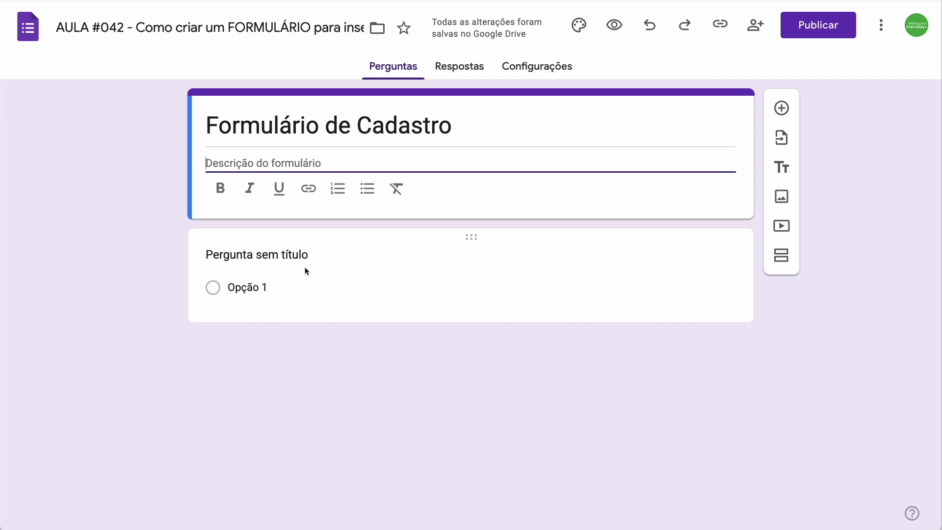
Step: Add questions 'Qual é o seu Nome?' and 'Qual é a sua Data de Nascimento?', then a blank question
click(344, 259)
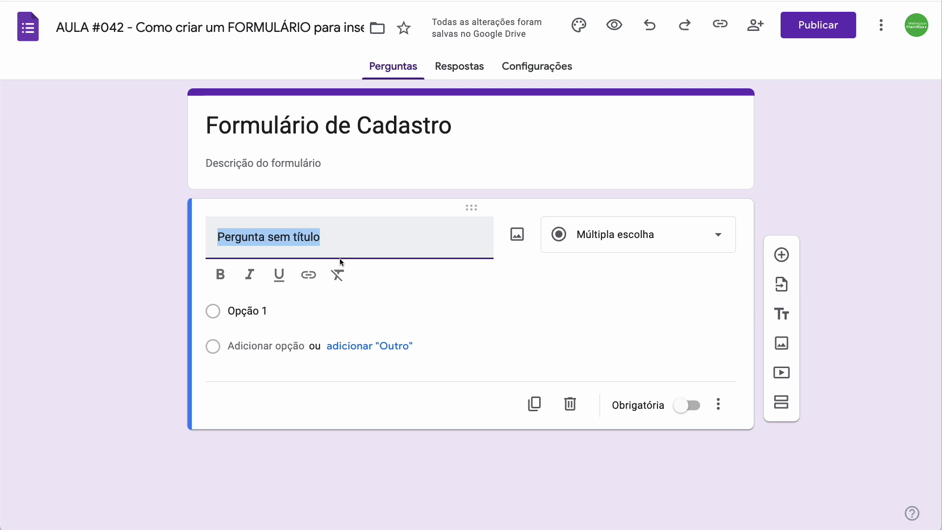
text(Qual é o seu)
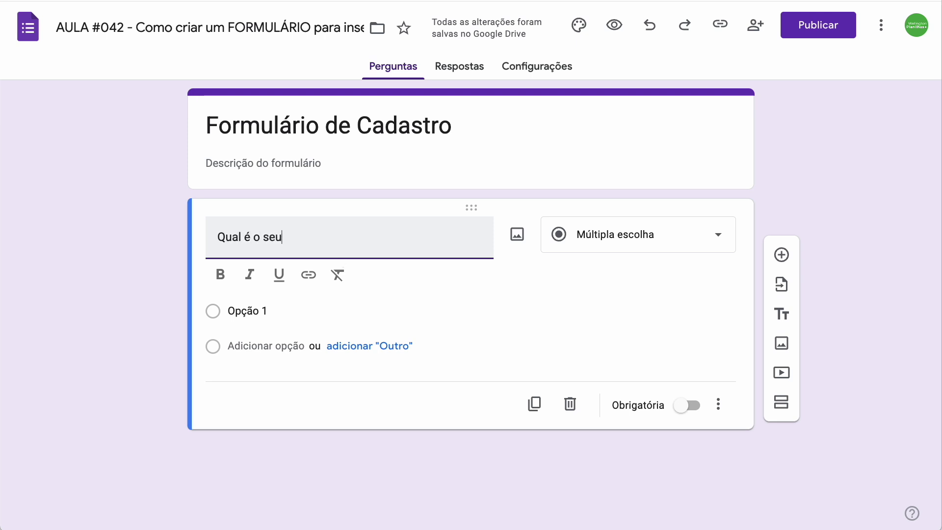
text( Nome?)
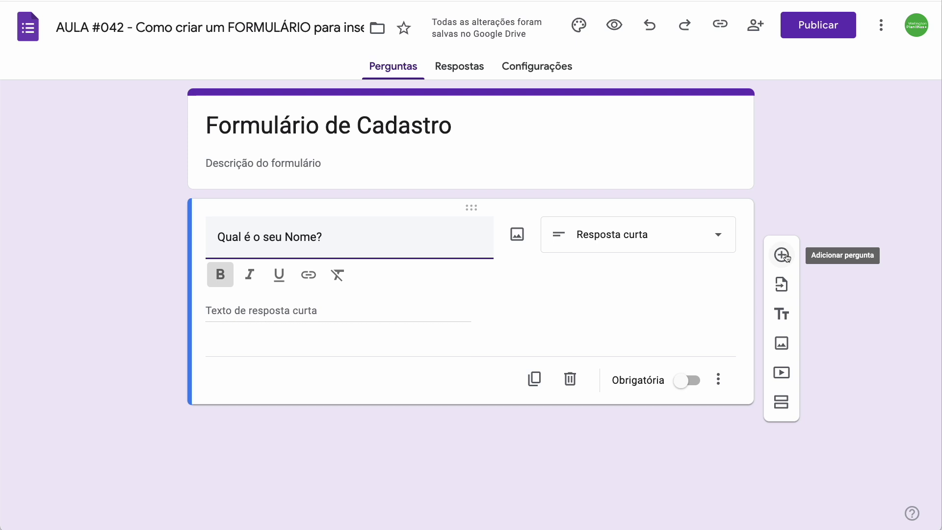
click(783, 255)
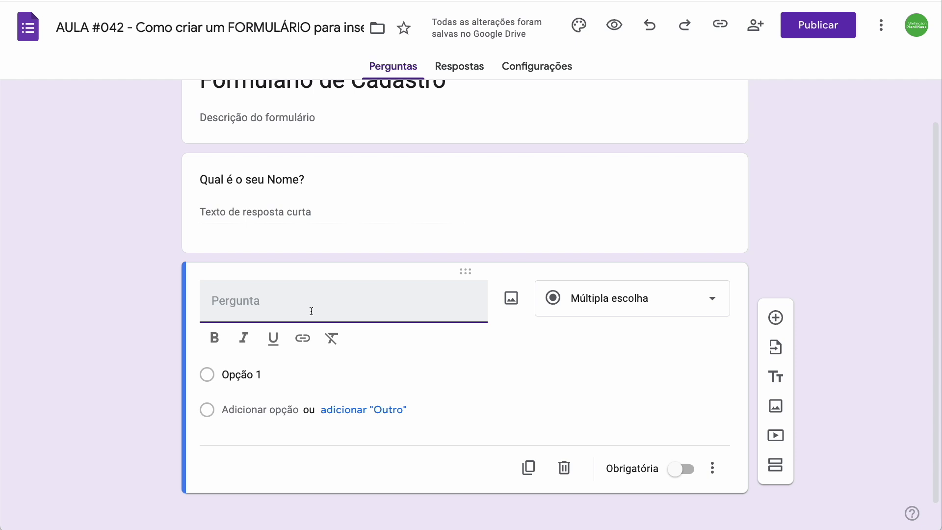
text(Qual é a sua)
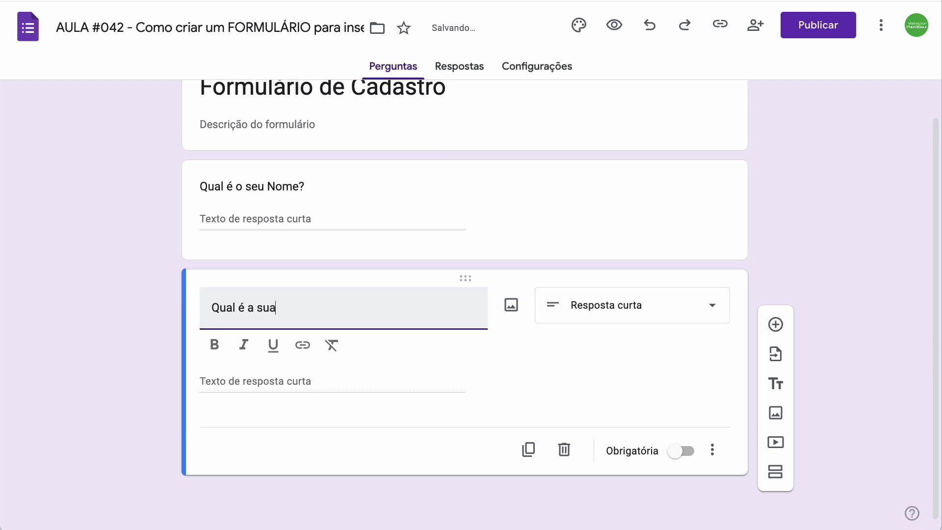
text( Data de Nascimento?)
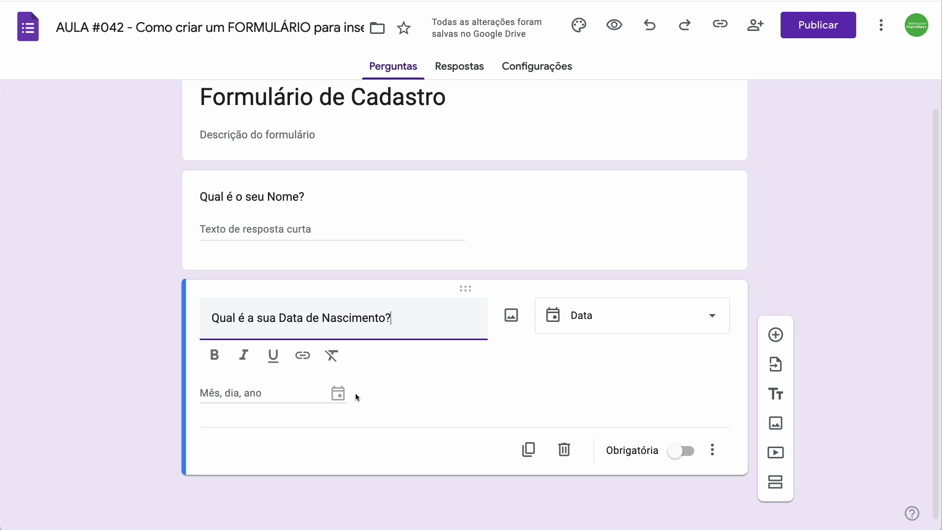
click(776, 335)
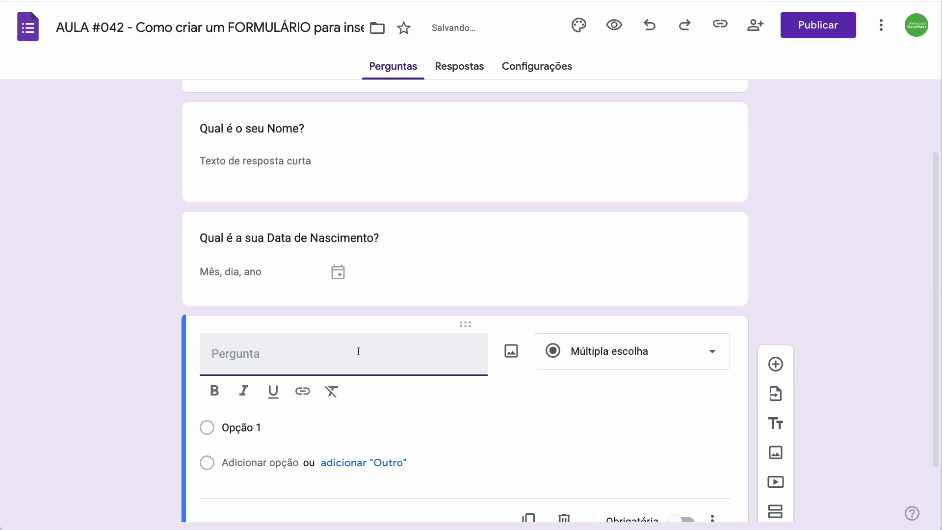
Step: Make multiple-choice 'Qual é o seu Gênero?' with Feminino, Masculino, Prefiro não dizer, then add a question
text(Qual é o)
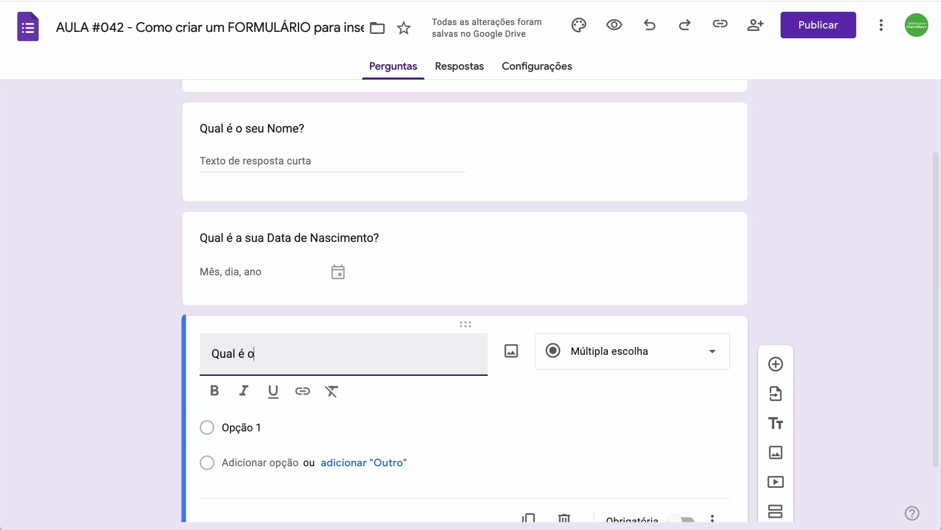
text( seu Gênero?)
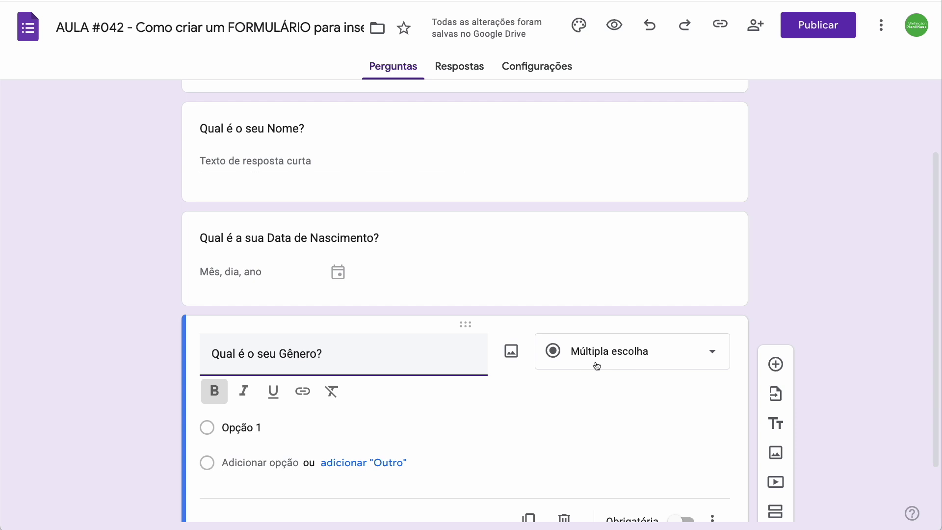
click(712, 357)
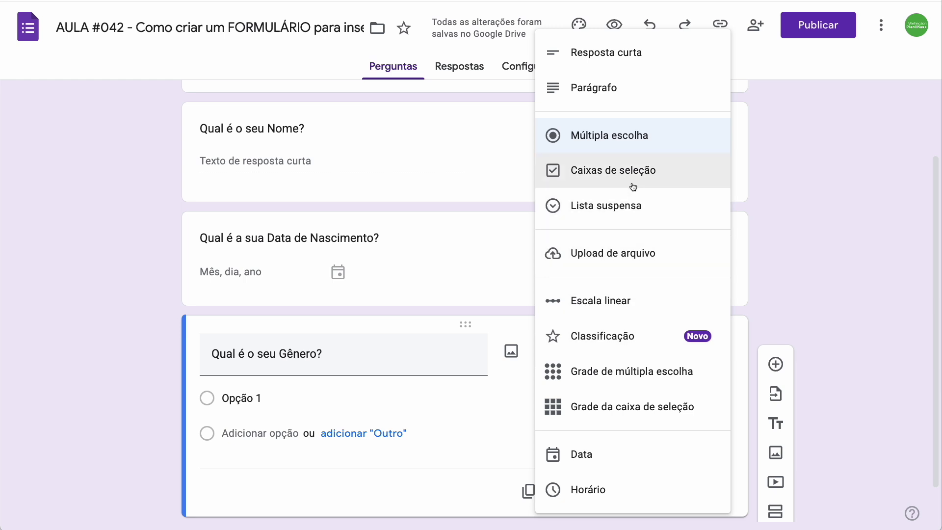
click(642, 143)
click(226, 397)
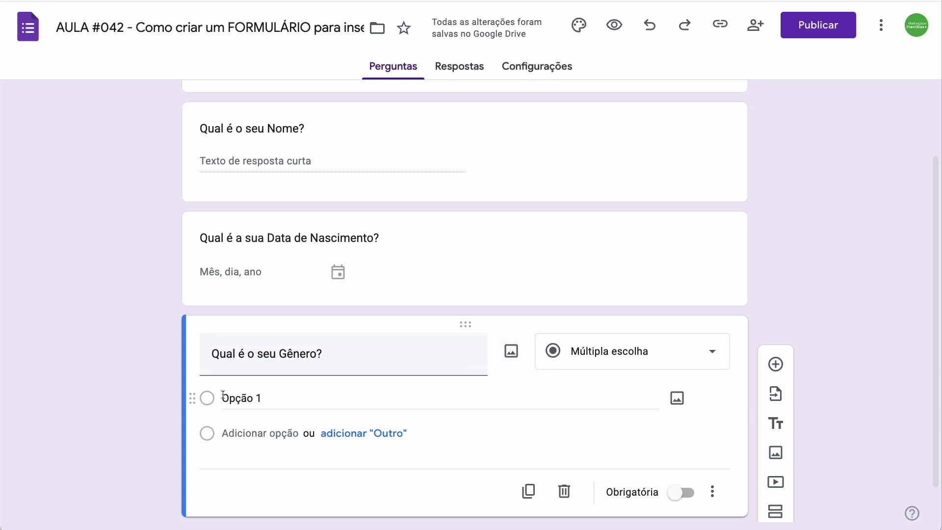
text(Feminin)
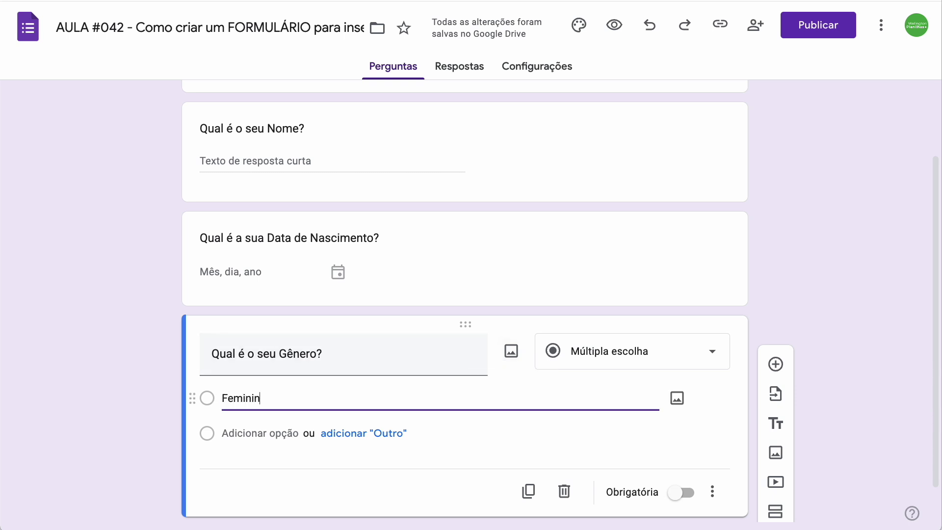
text(o)
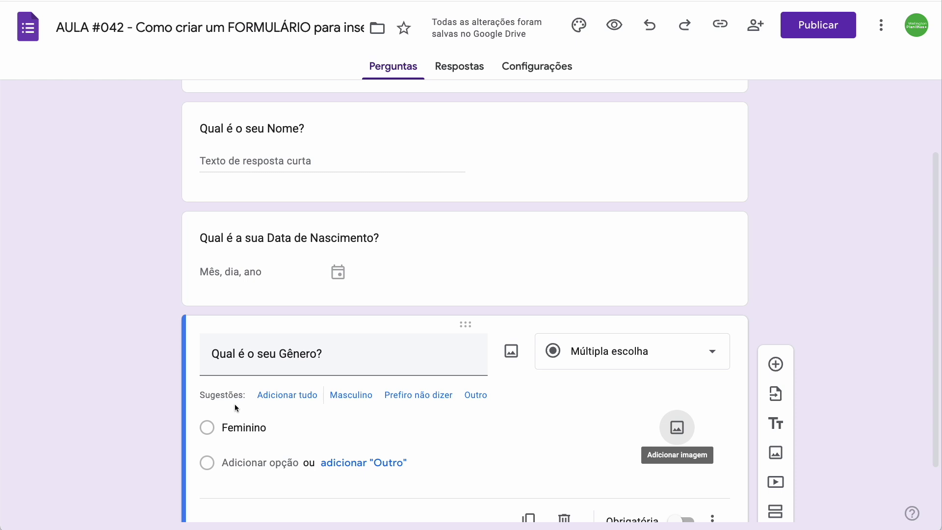
click(352, 396)
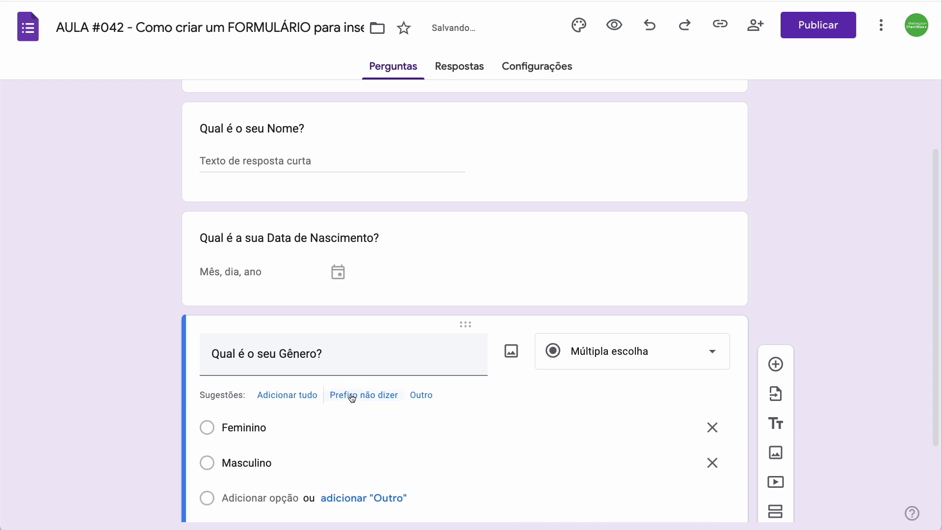
click(352, 397)
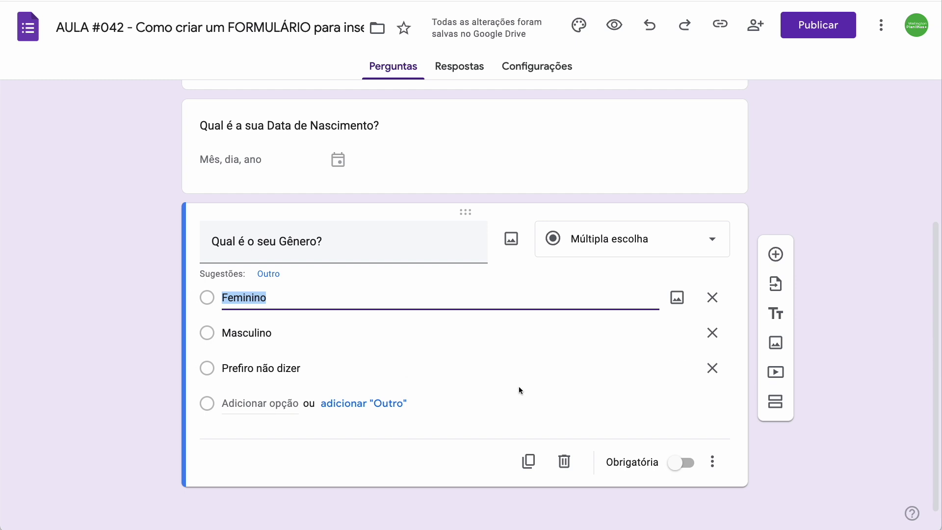
click(775, 254)
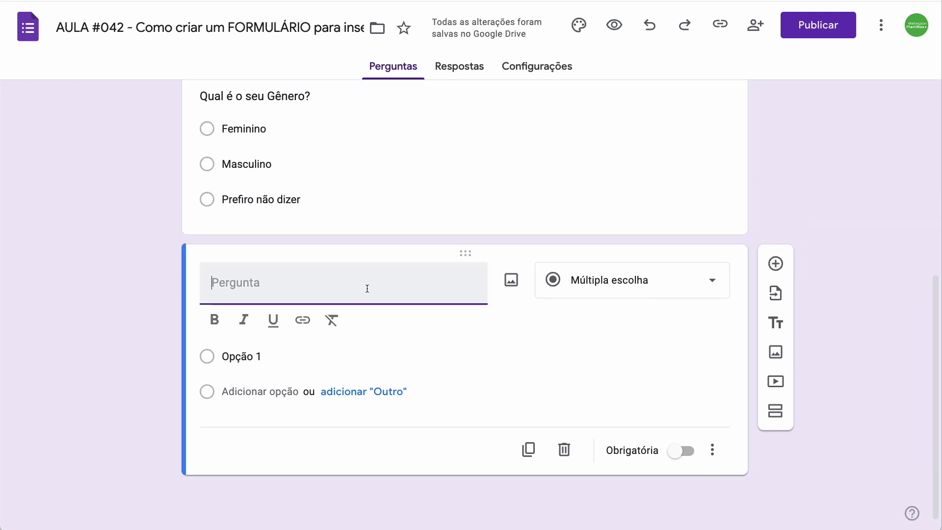
Step: Write 'Como você me conheceu?' with options Youtube, Instagram, Facebook, Pessoalmente and an Outros choice
text(Como você me con)
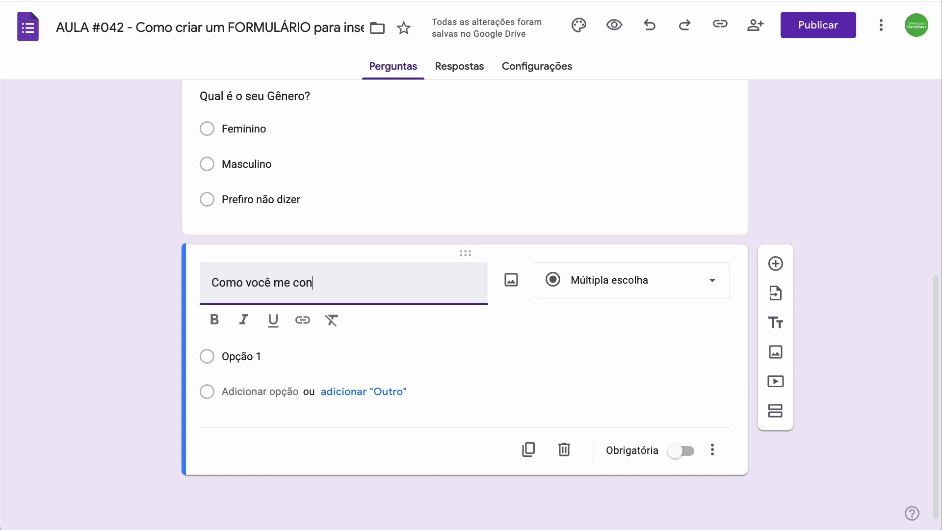
text(heceu?)
key(ctrl+b)
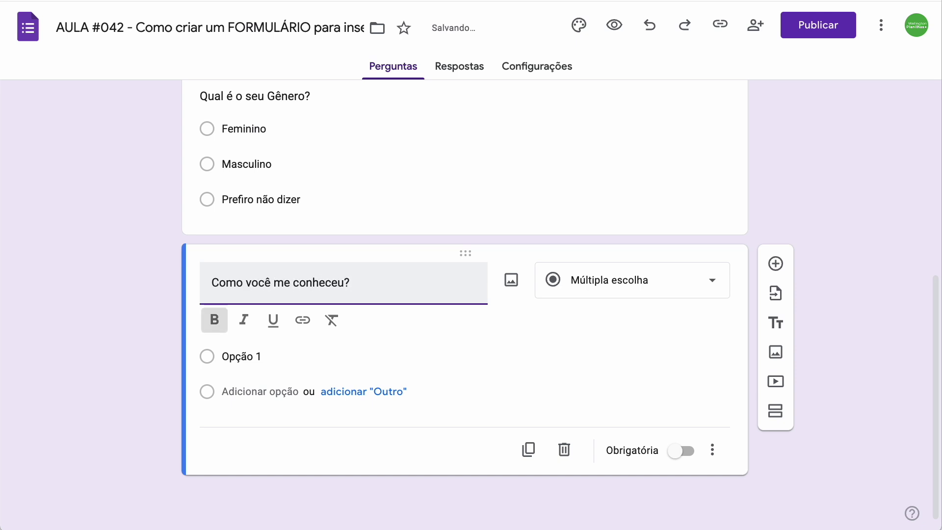
click(226, 357)
text(Youtu)
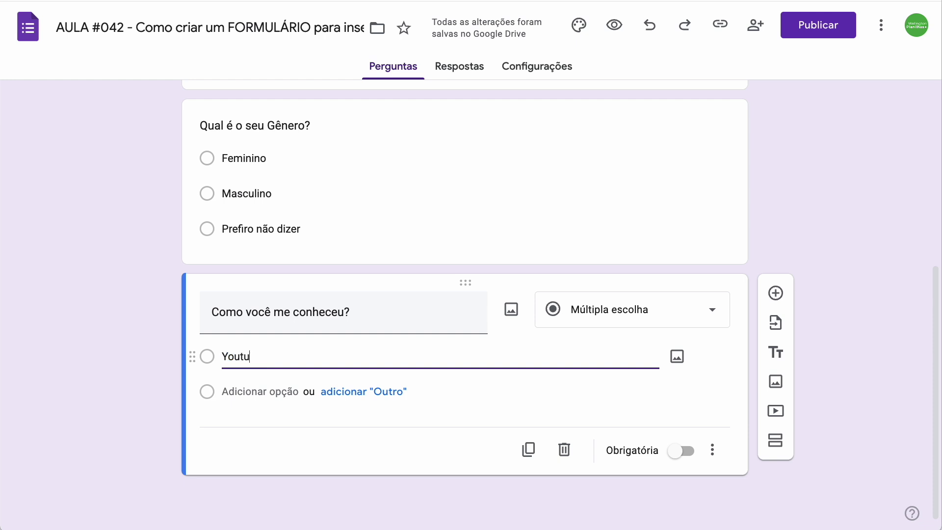
text(be)
key(Return)
text(Instagr)
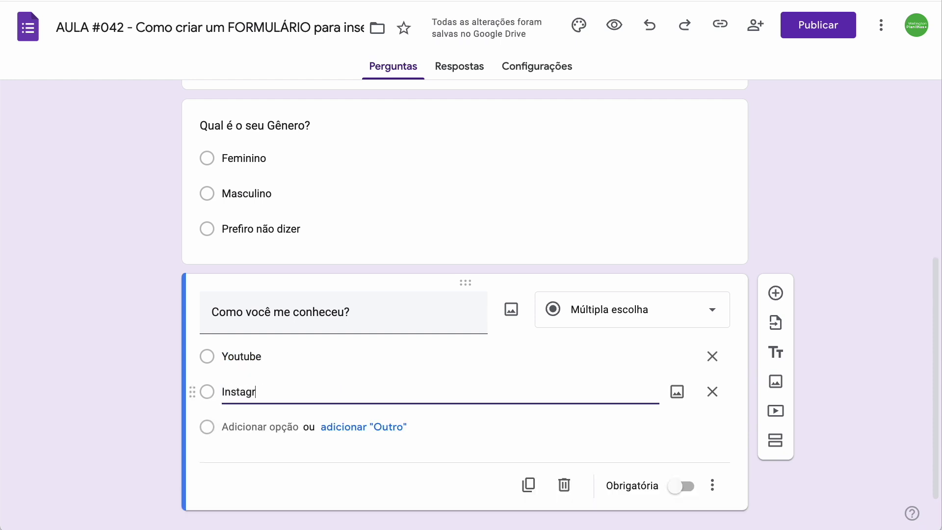
text(am)
key(Return)
text(Facebook)
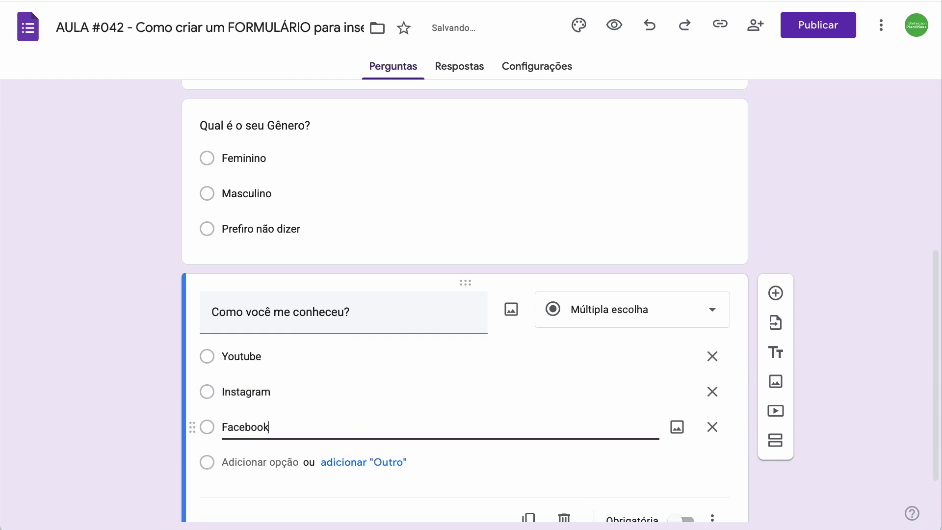
click(208, 458)
text(Pes)
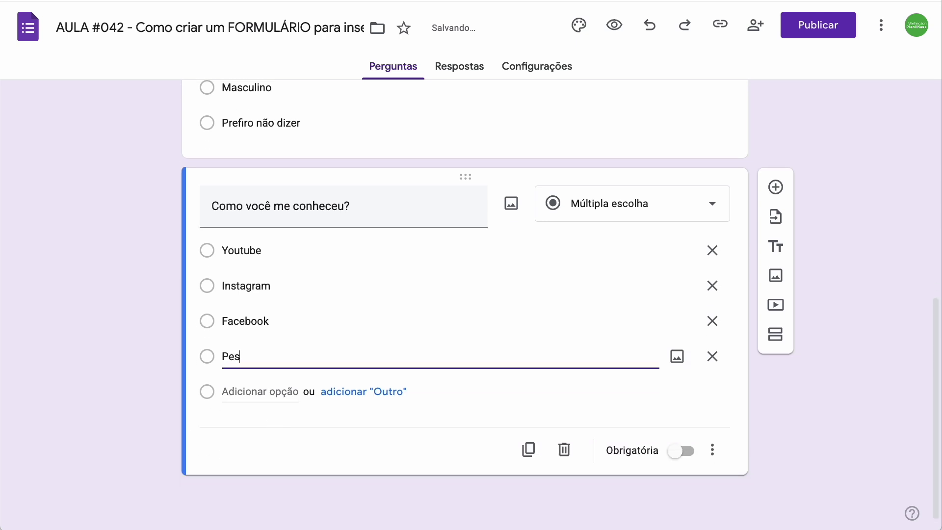
text(soalmente)
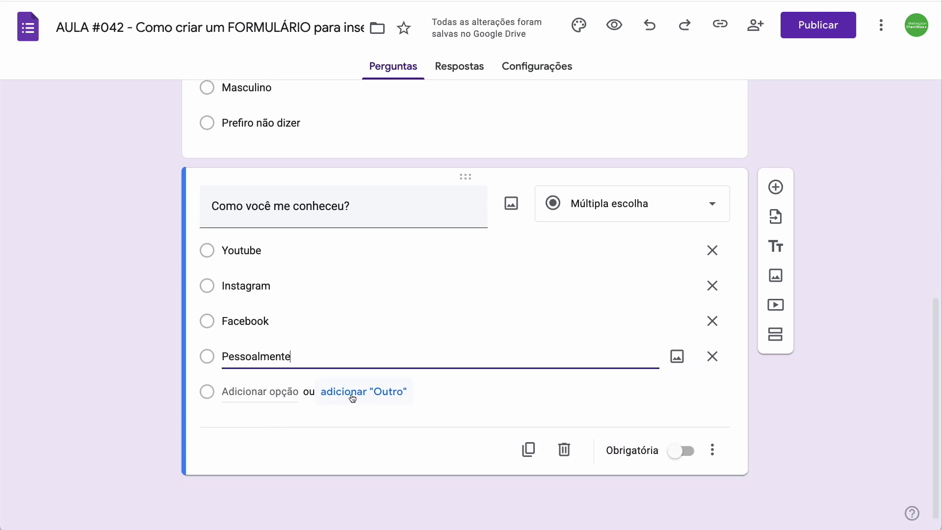
click(368, 394)
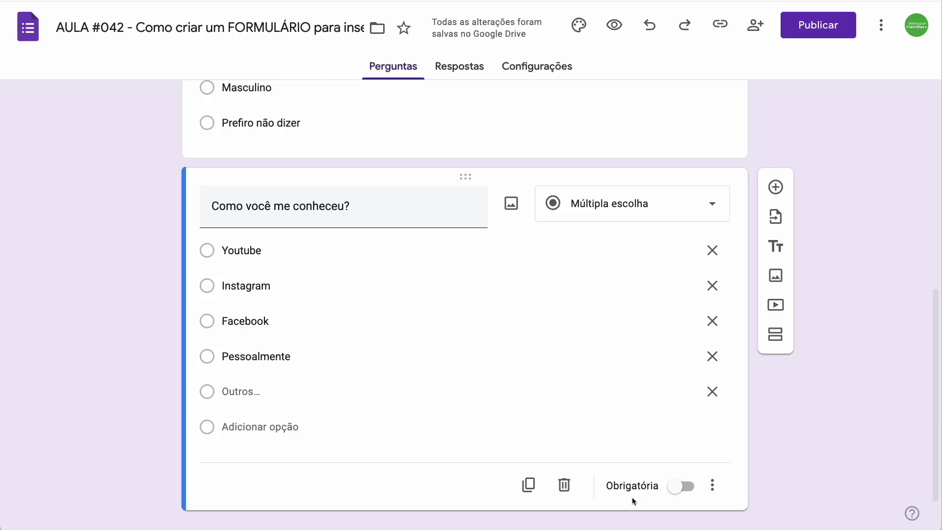
Step: Mark the Como você me conheceu?, Data de Nascimento and Nome questions as required
click(686, 487)
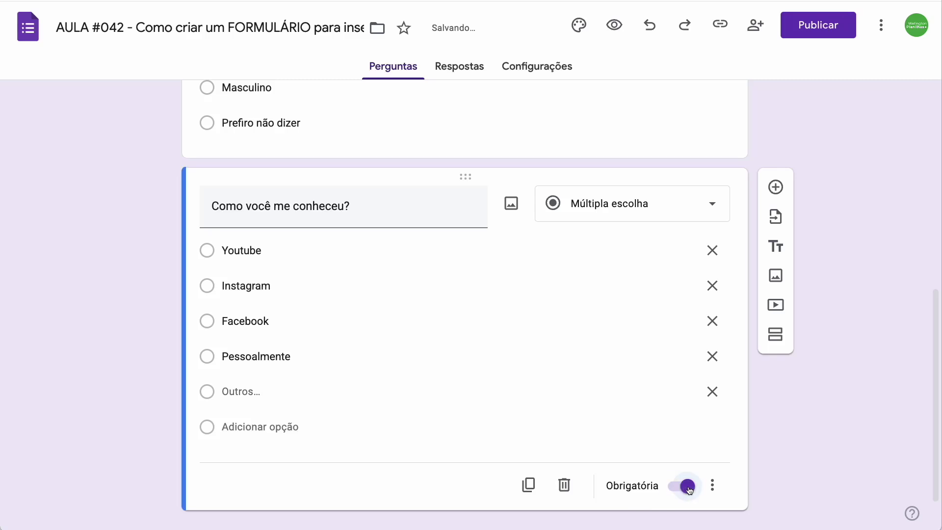
scroll(689, 490, up, 5)
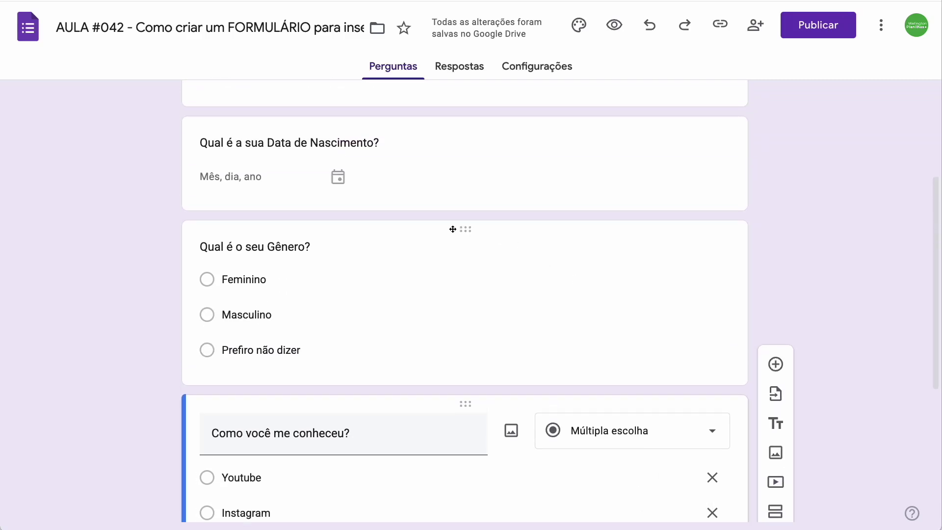
click(503, 231)
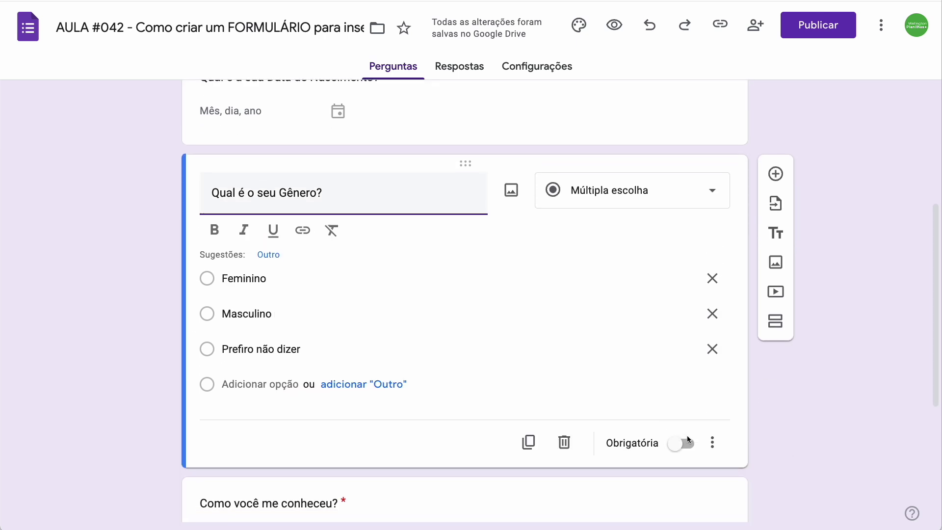
scroll(660, 399, up, 5)
click(653, 310)
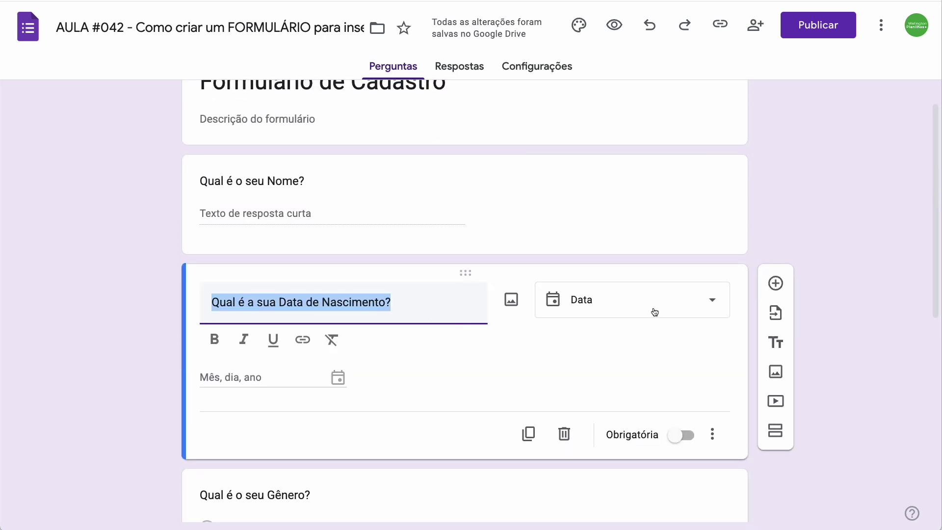
click(682, 435)
scroll(682, 435, up, 1)
click(652, 251)
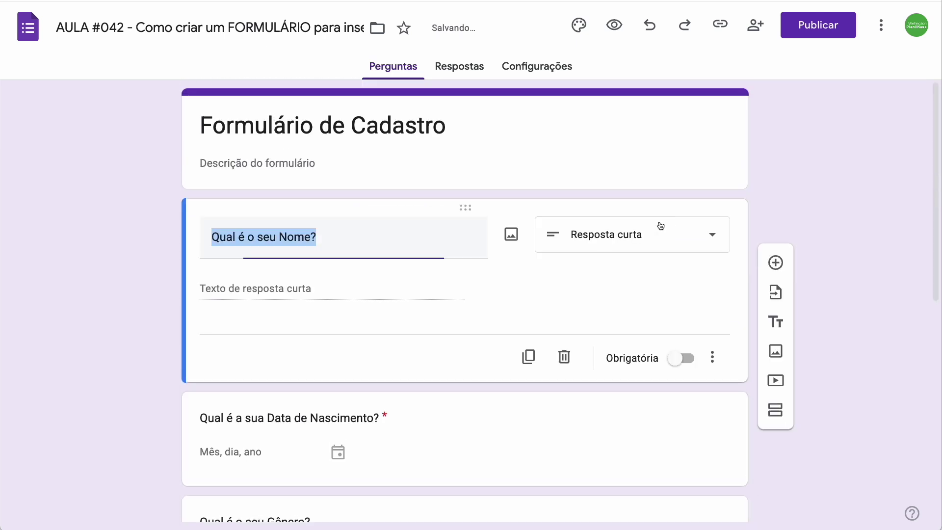
click(684, 352)
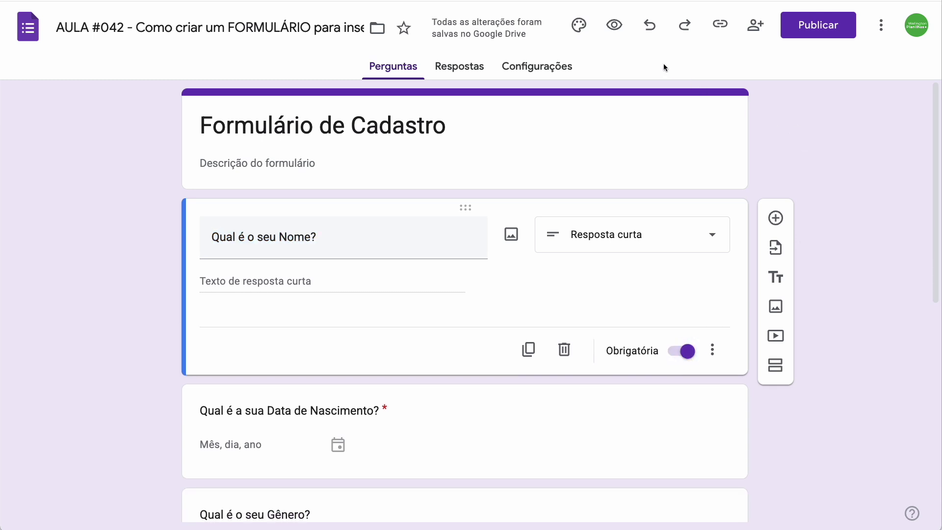
click(614, 26)
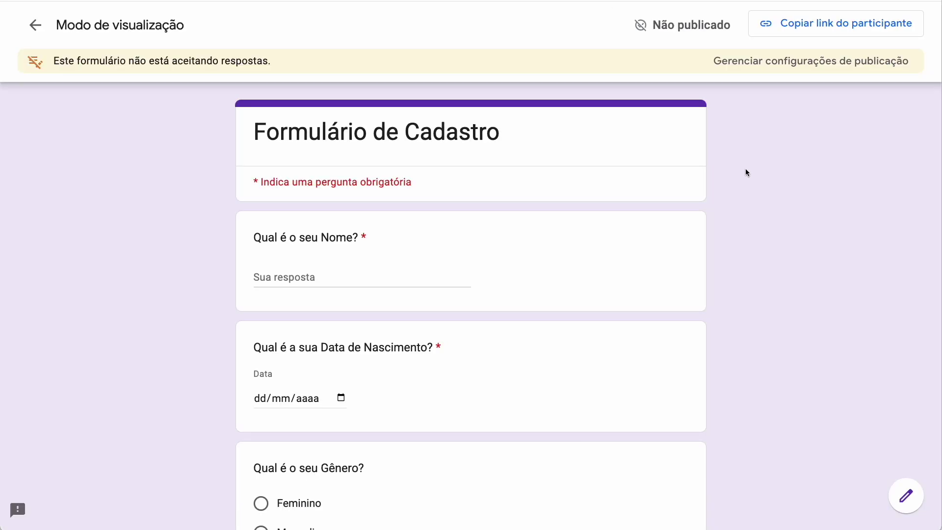
scroll(746, 170, down, 2)
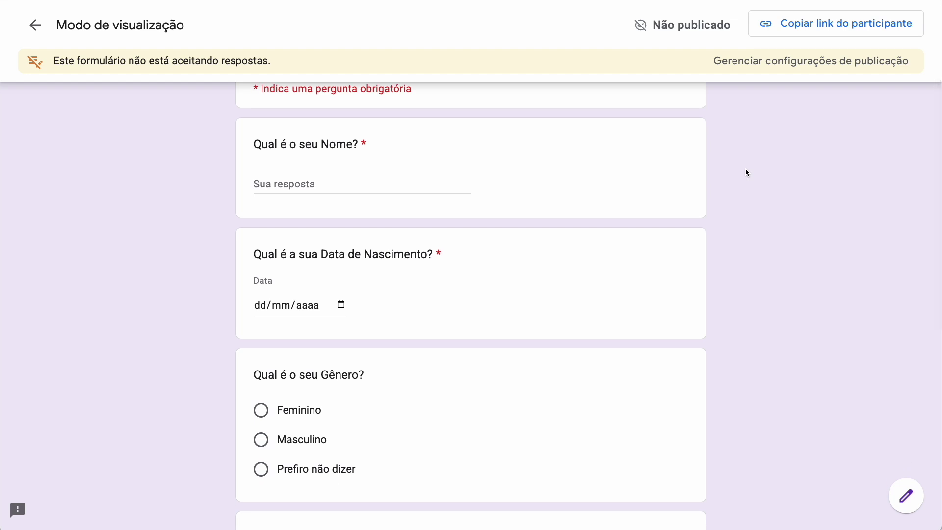
scroll(745, 170, down, 3)
scroll(746, 172, down, 2)
scroll(746, 172, down, 3)
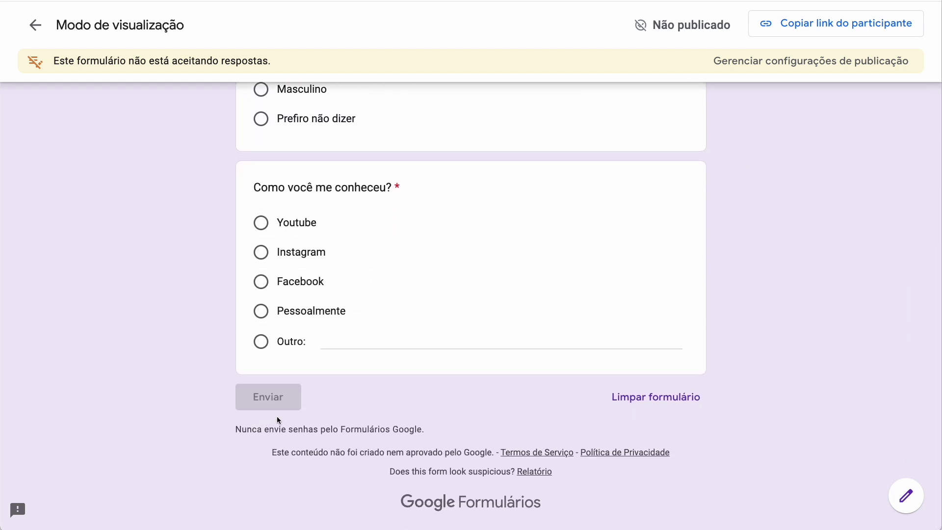
scroll(357, 414, up, 4)
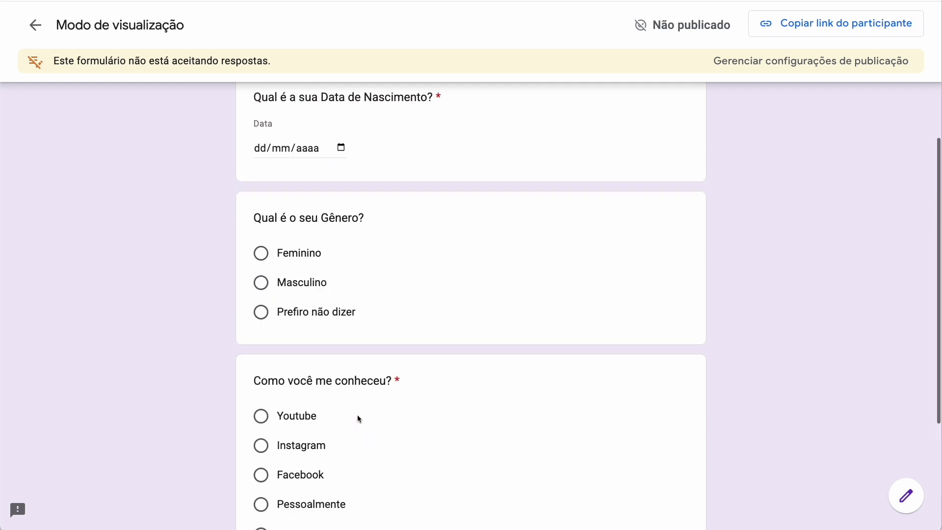
scroll(357, 414, up, 5)
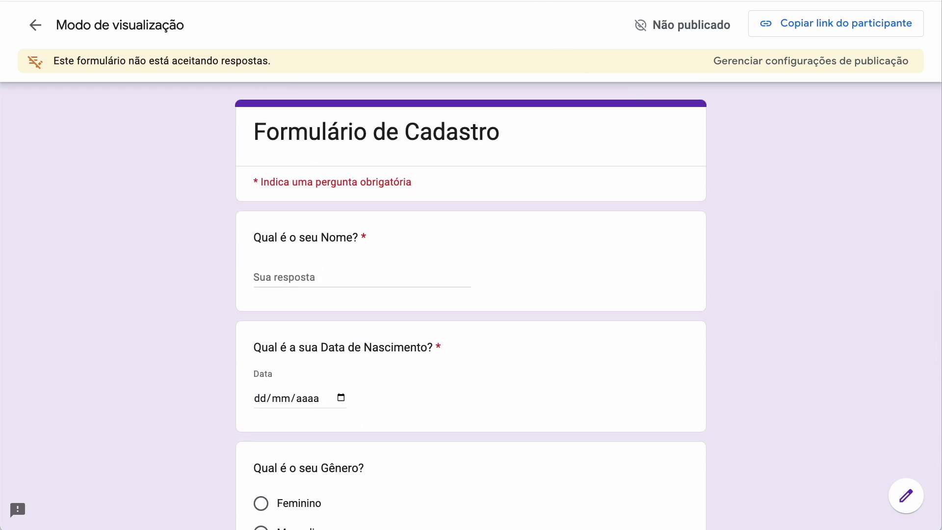
key(ctrl+w)
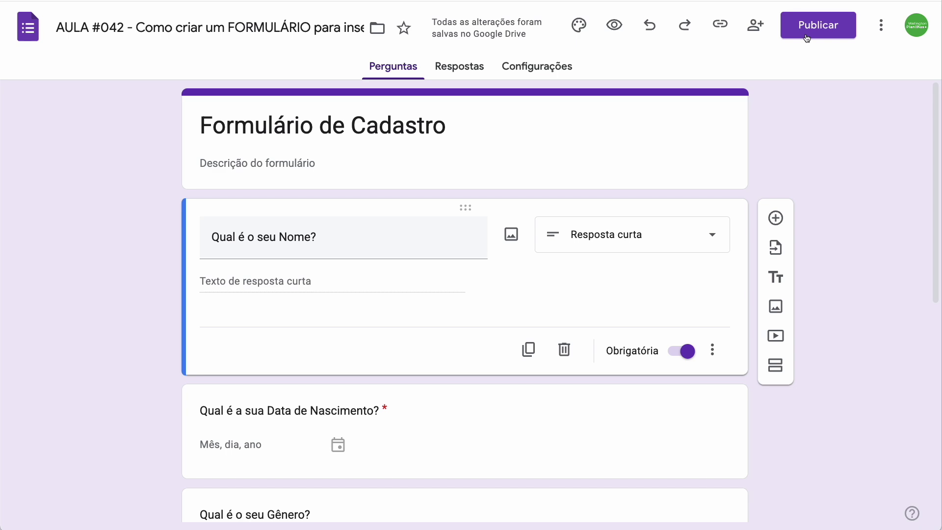
Step: Publish the form, confirming in the Publicar formulário dialog
click(806, 36)
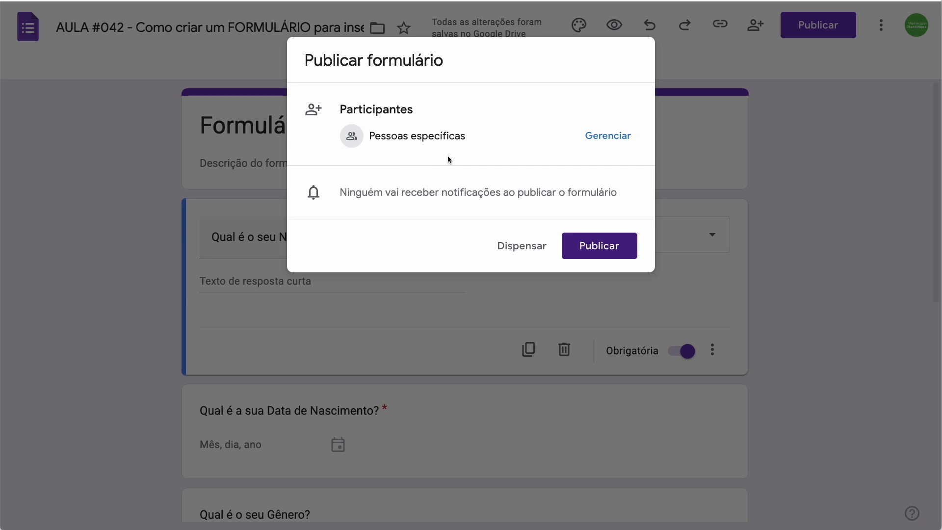
click(582, 251)
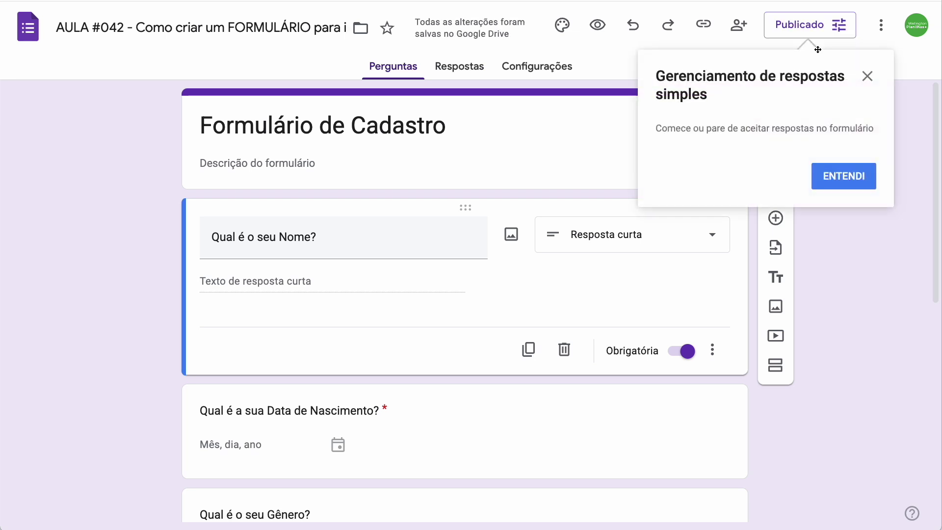
Step: Copy the short participant link from the publishing options and open a new browser tab
click(866, 76)
click(800, 29)
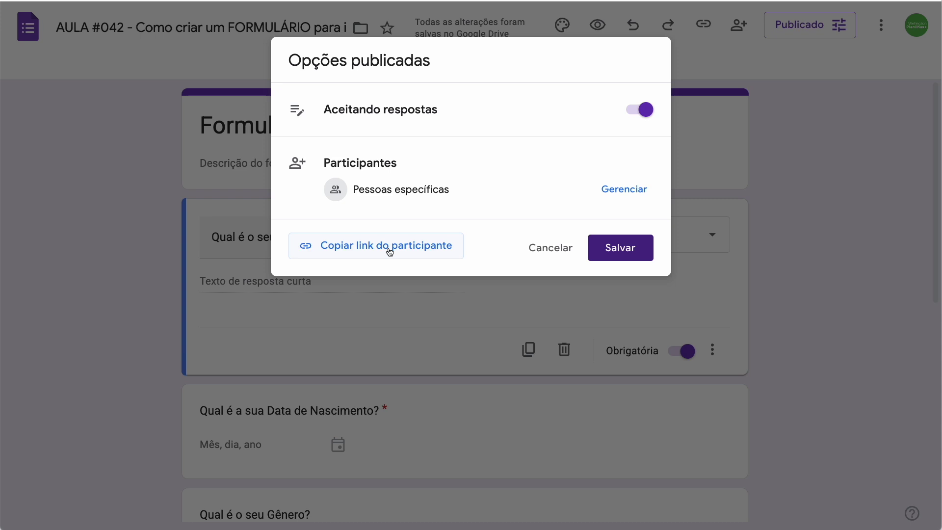
click(390, 252)
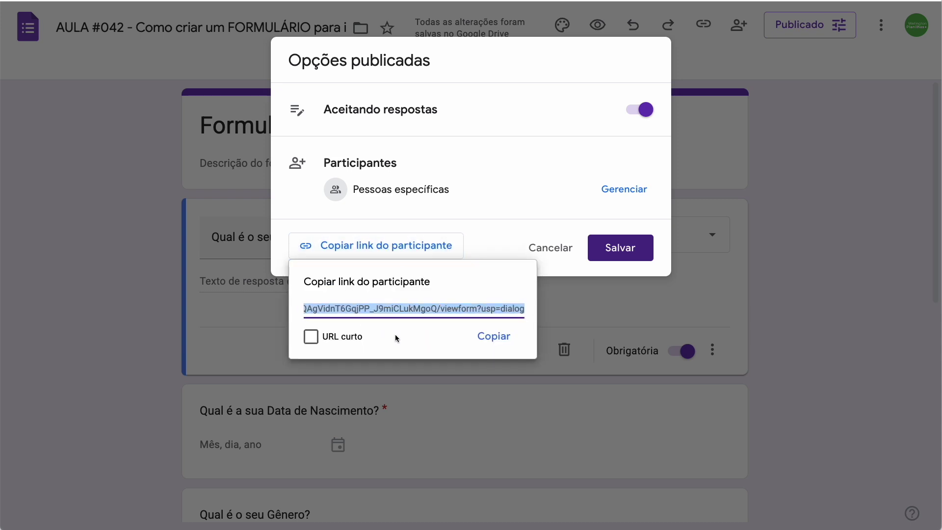
click(310, 339)
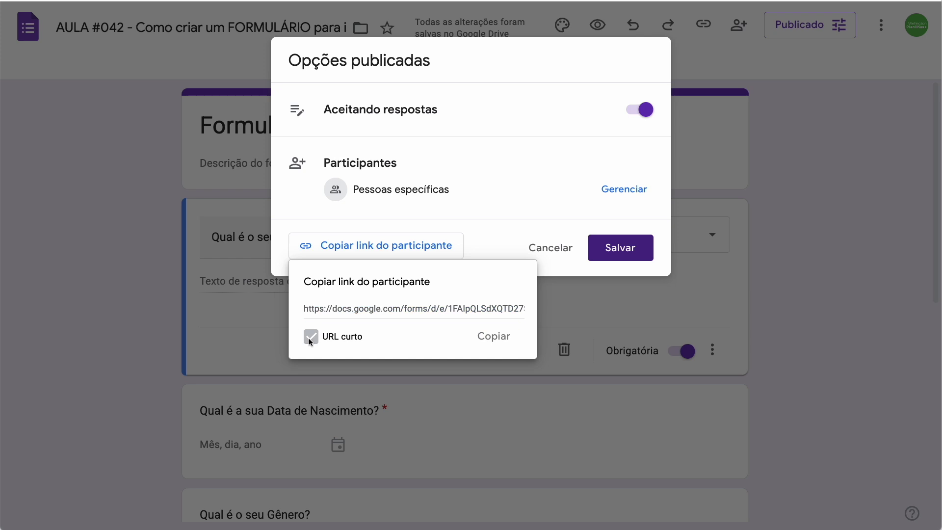
click(496, 337)
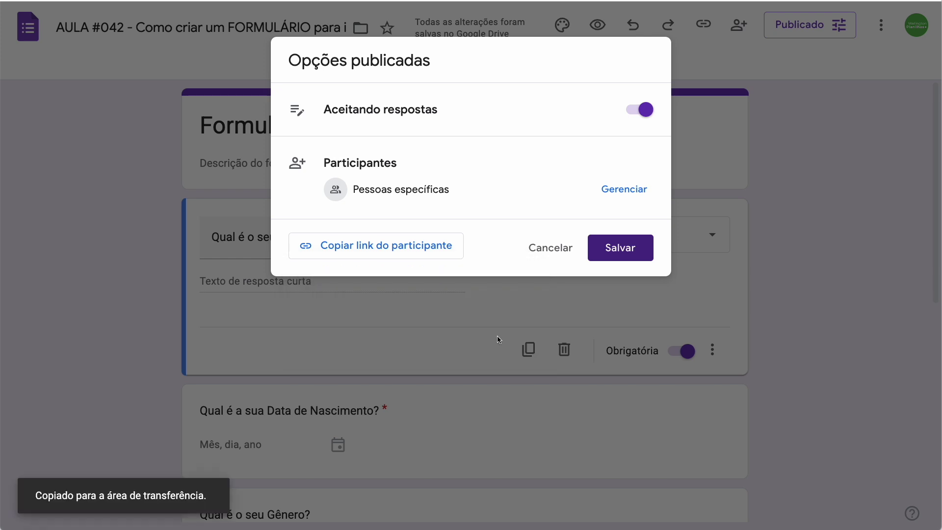
click(616, 251)
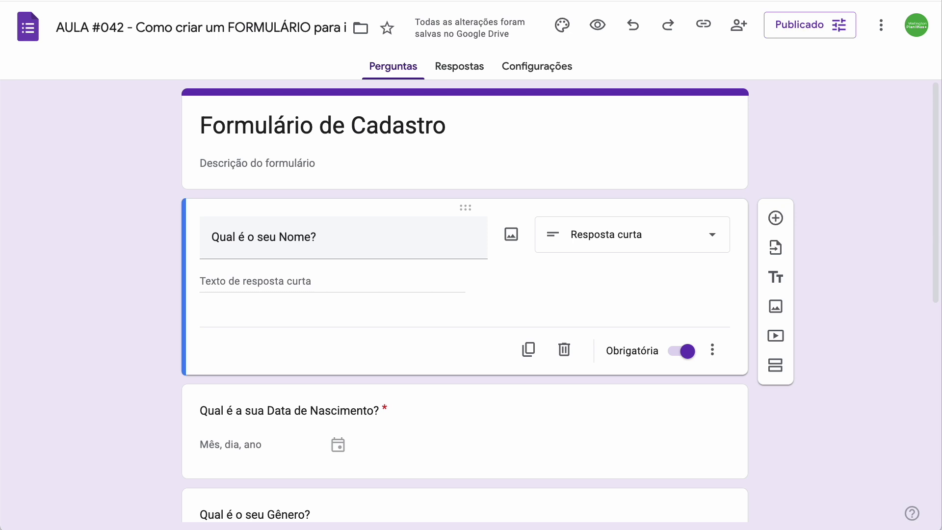
key(ctrl+t)
Step: Load the form from the pasted short link and dismiss the auto-save notice
text(https://forms.gle/XpWXZcvX6oNomjG78)
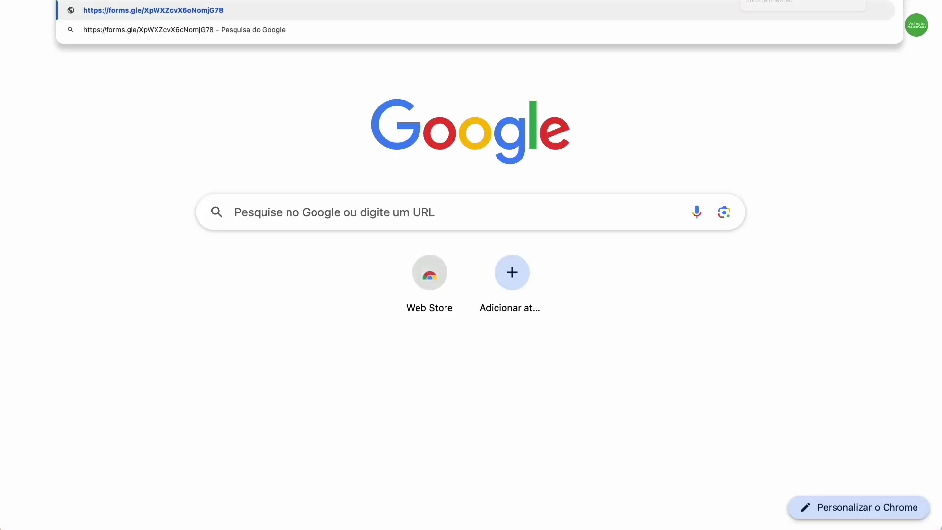
key(Return)
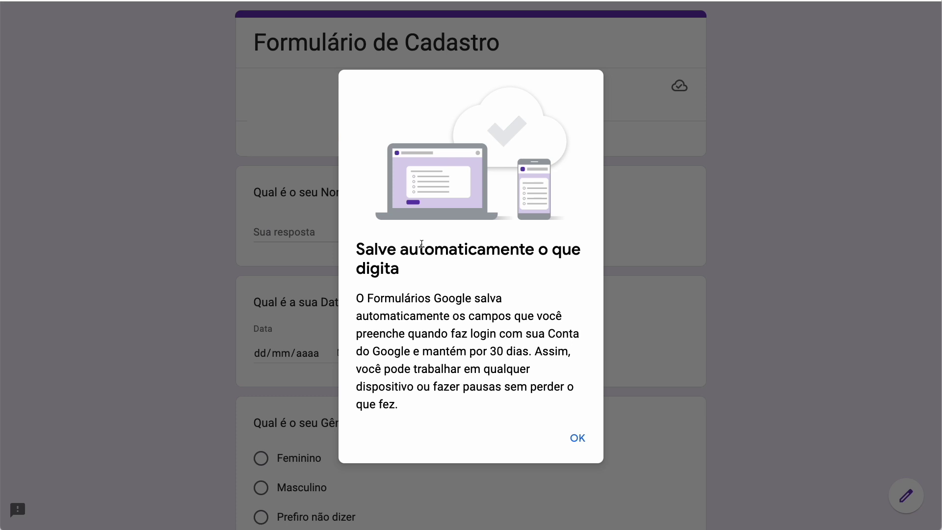
click(579, 438)
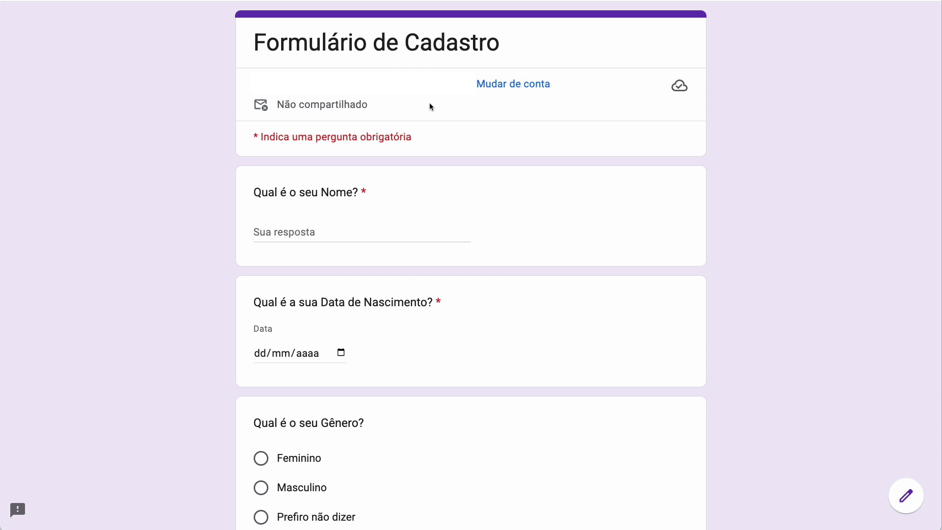
click(338, 230)
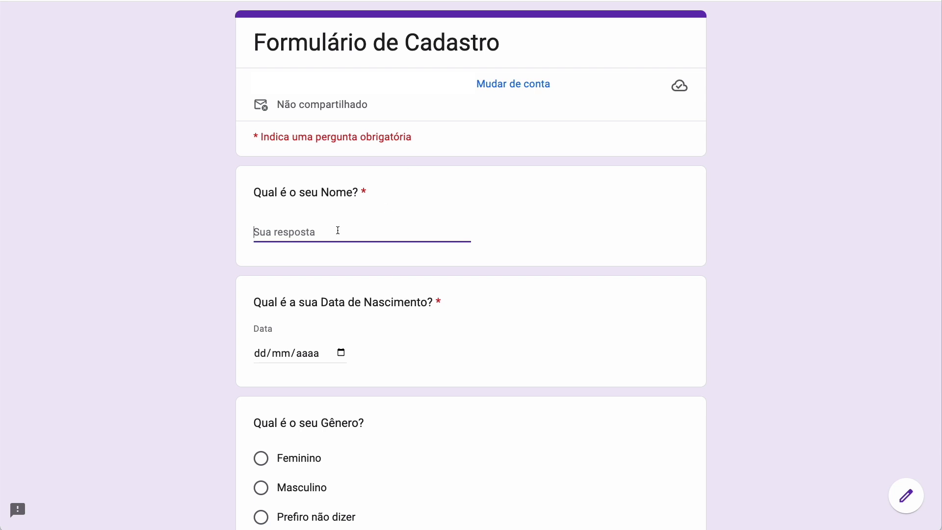
text(Maria das)
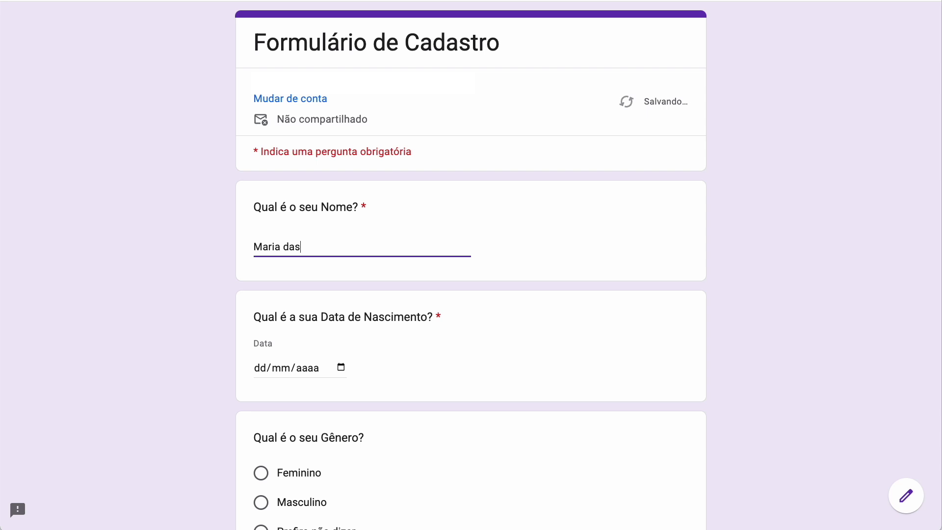
text( Dores)
scroll(259, 312, down, 1)
scroll(258, 312, down, 2)
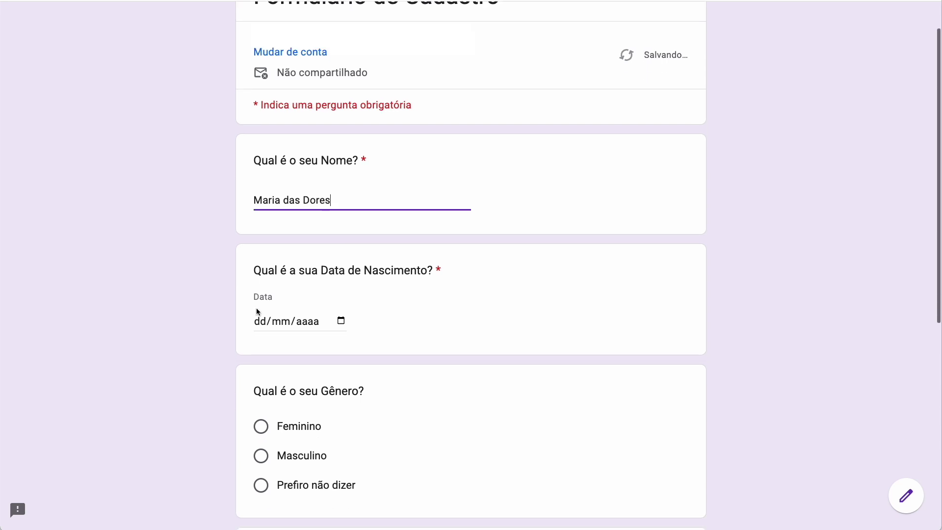
click(260, 322)
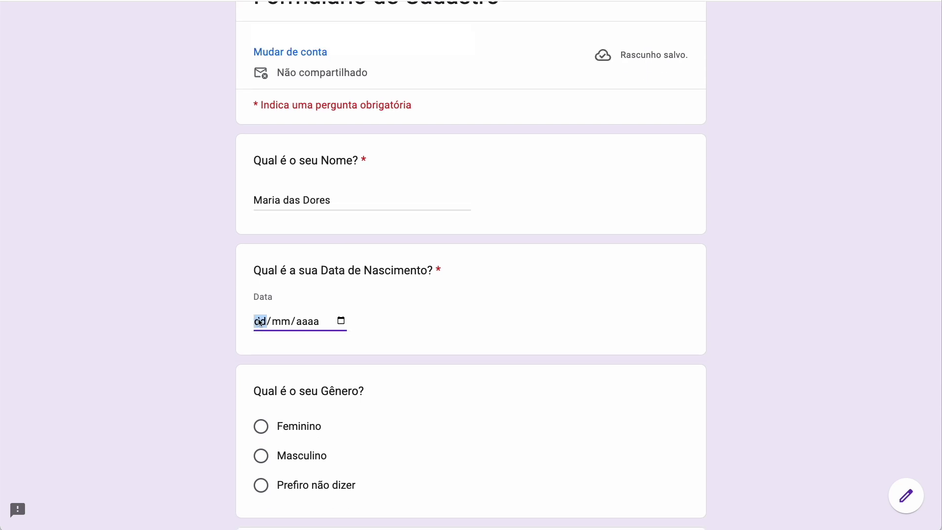
click(340, 320)
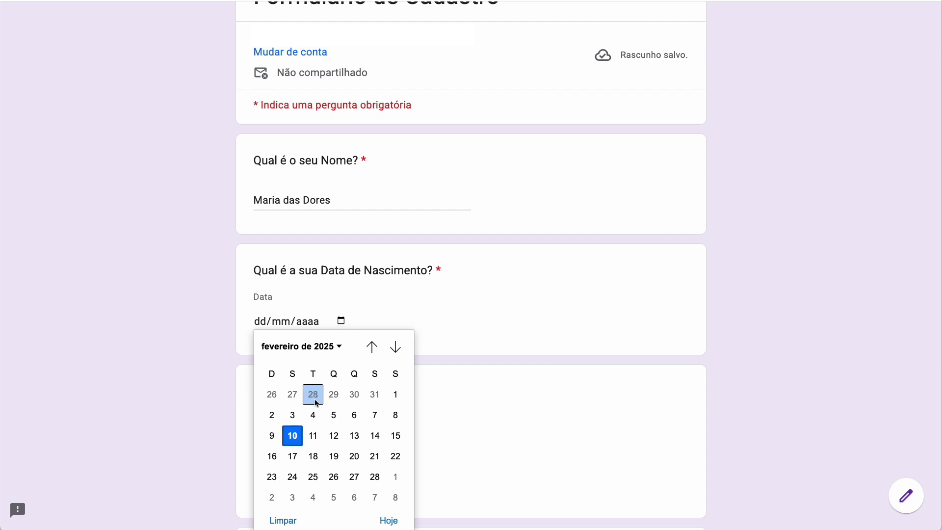
click(264, 323)
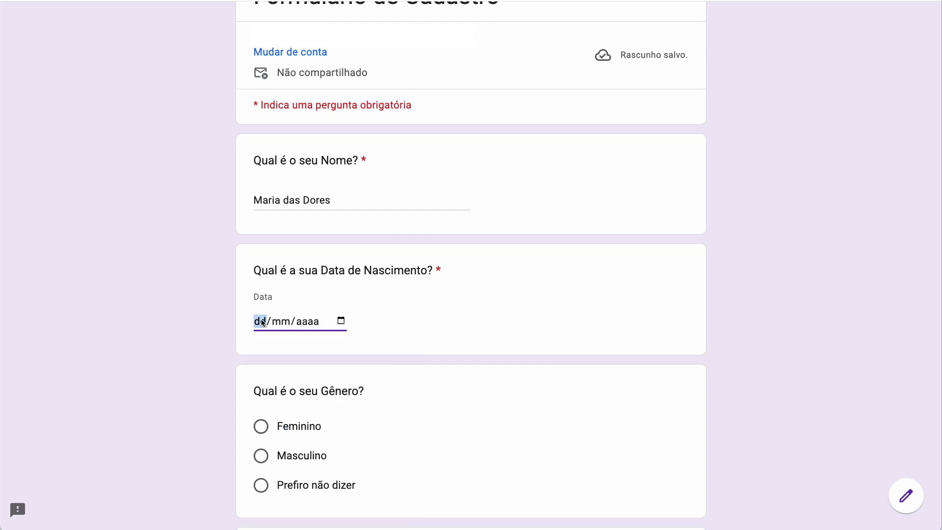
text(15/12/)
text(197)
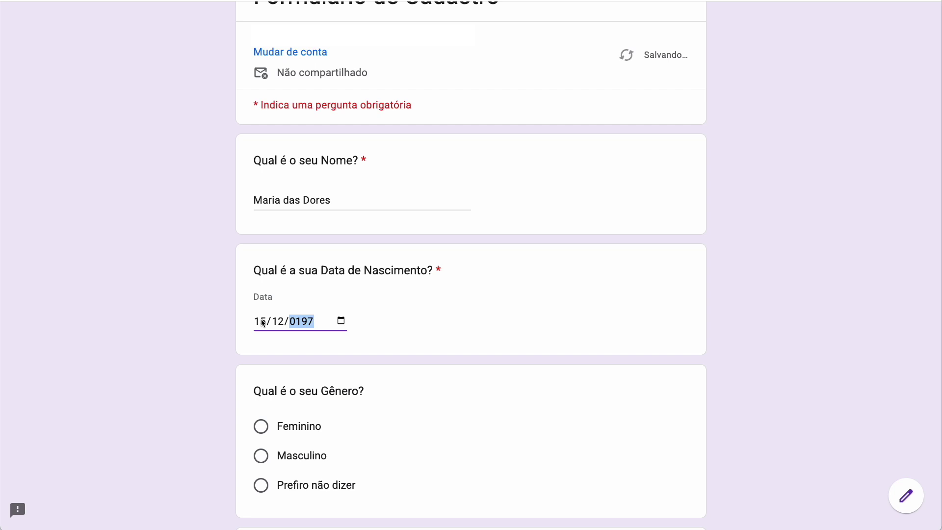
text(7)
key(Tab)
Step: Choose Feminino and Youtube, then submit the response
scroll(540, 275, down, 5)
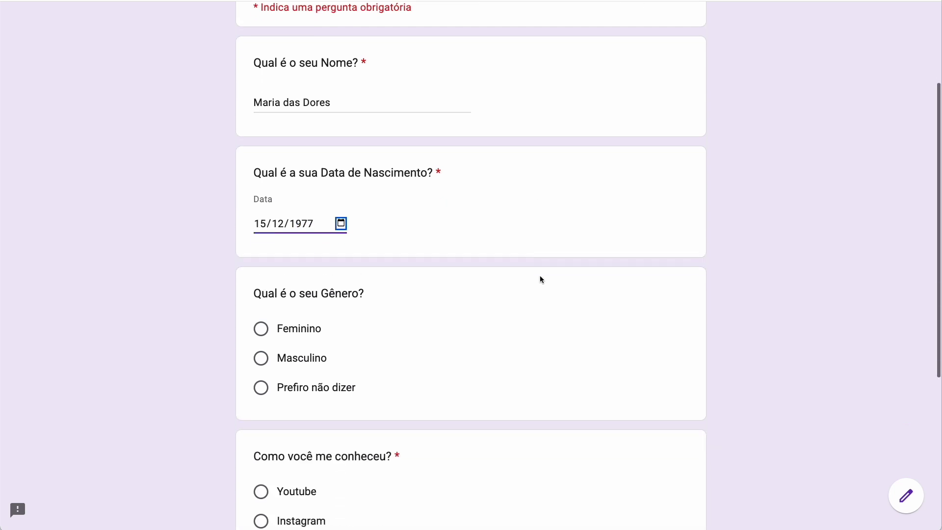
scroll(539, 279, down, 1)
click(261, 237)
scroll(177, 241, down, 3)
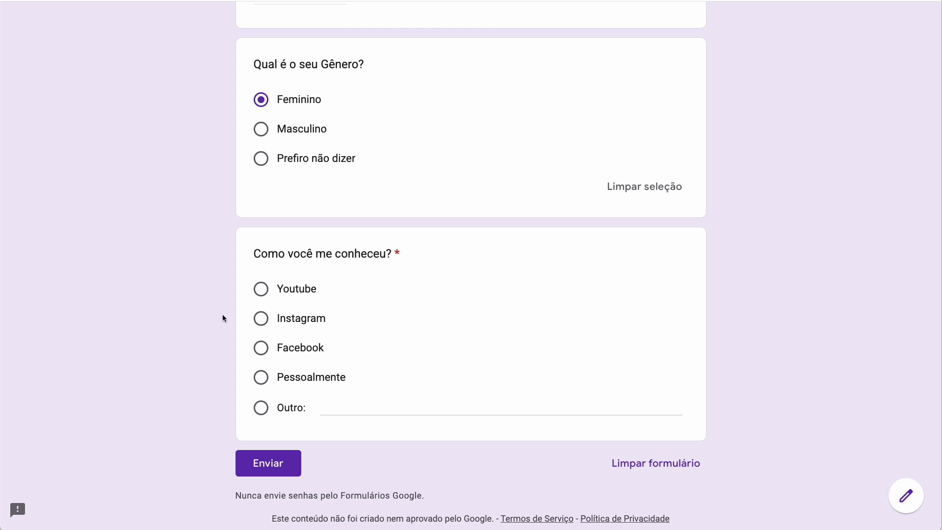
click(260, 289)
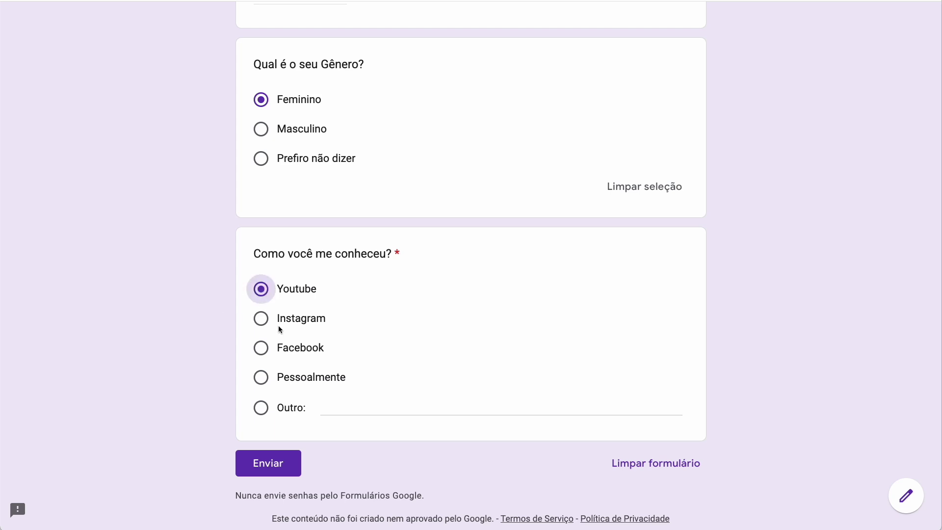
click(271, 466)
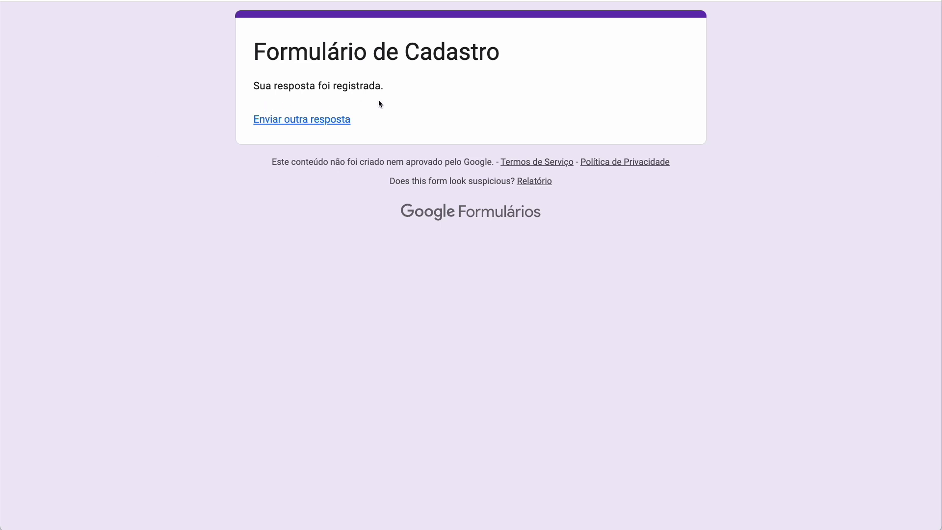
Step: Open the Respostas ao formulário 1 sheet and auto-fit columns A–E to their full question headers
click(436, 2)
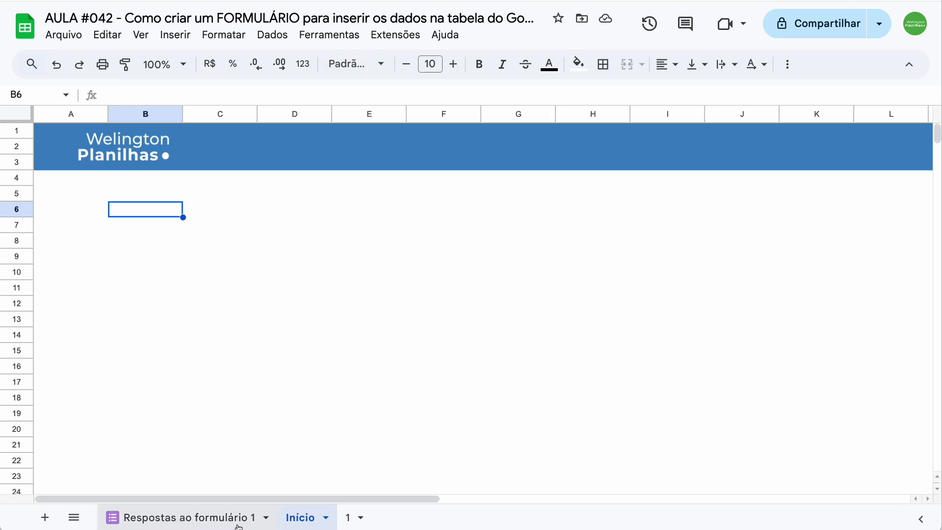
click(195, 514)
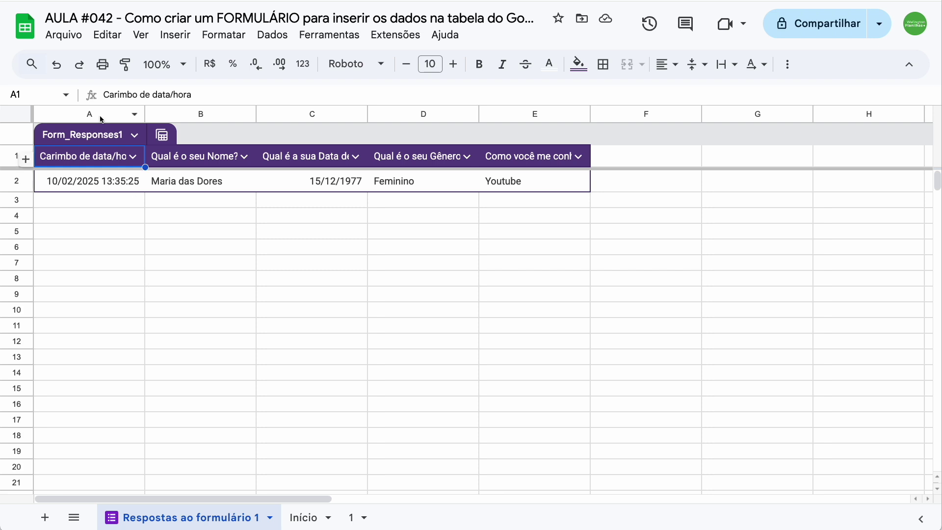
drag(98, 112, 482, 111)
double_click(479, 112)
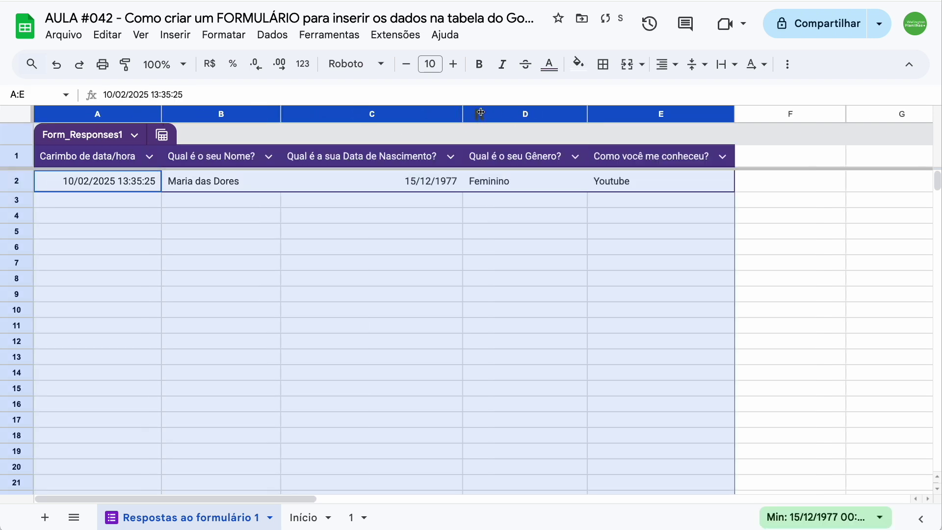
mouse_move(734, 156)
click(419, 238)
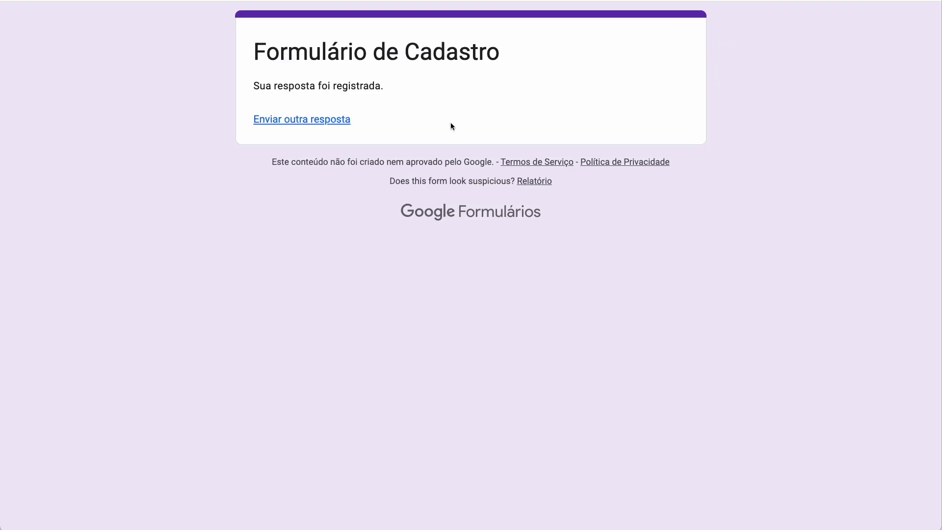
click(306, 121)
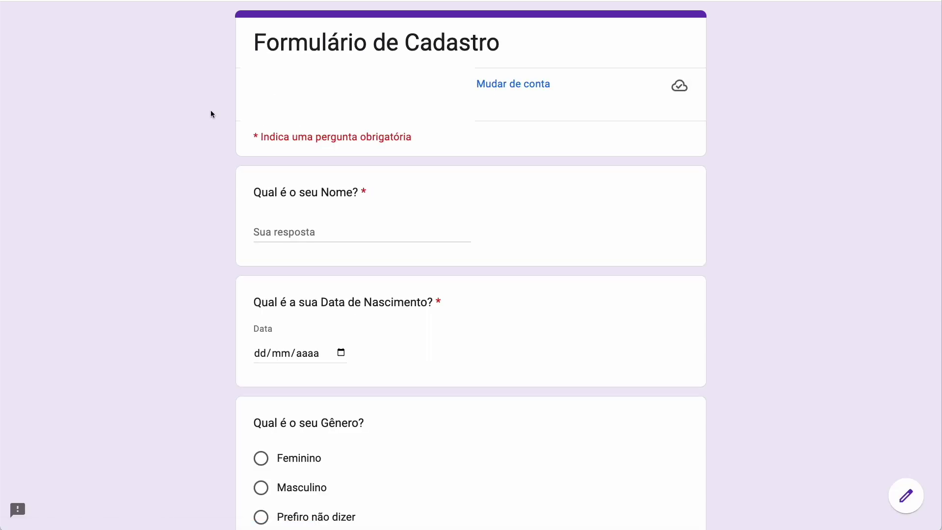
scroll(242, 160, down, 1)
click(280, 216)
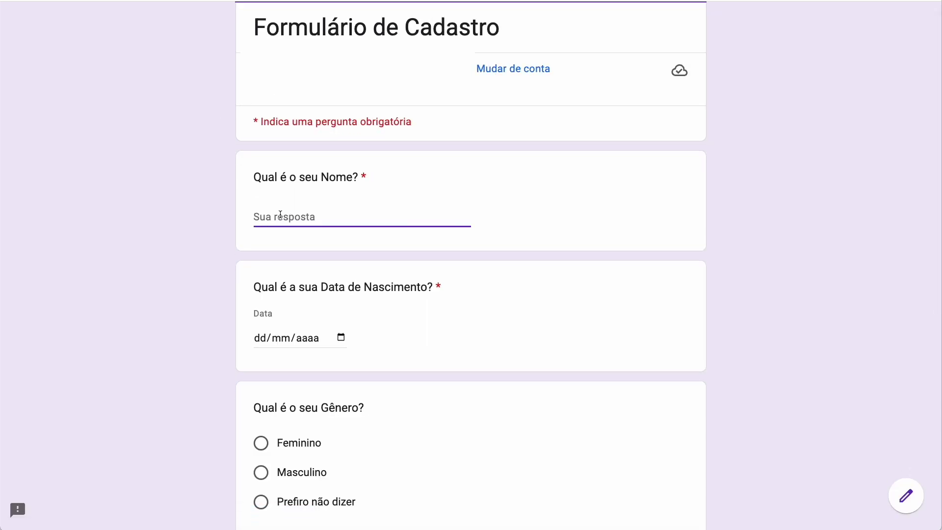
text(João Paulo)
key(Tab)
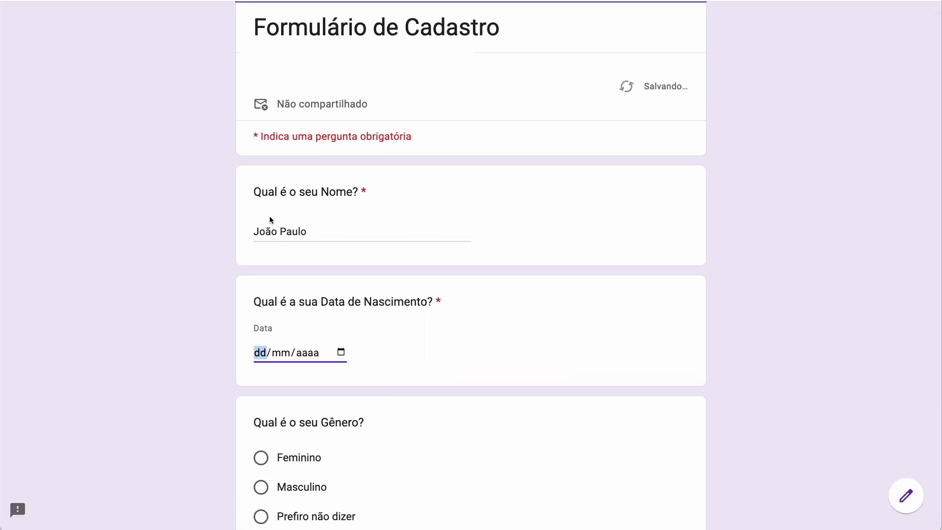
scroll(186, 231, down, 1)
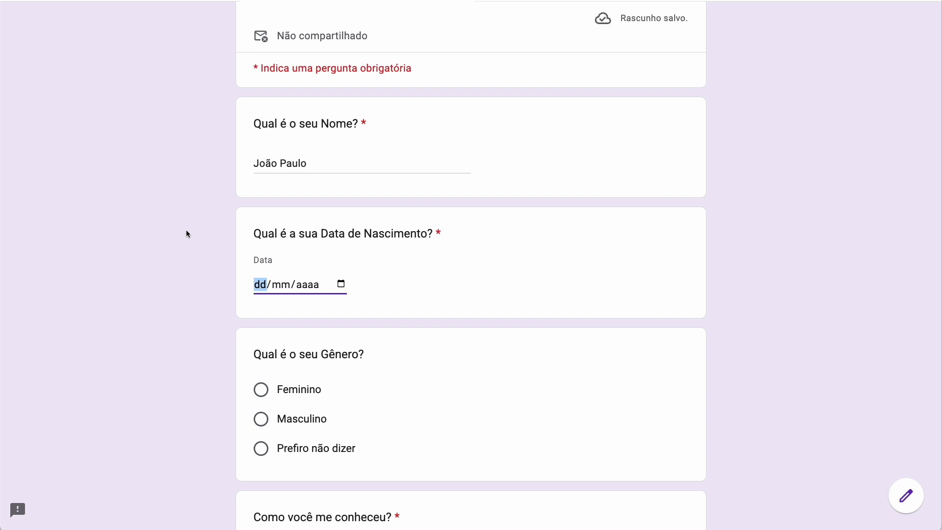
text(31/1)
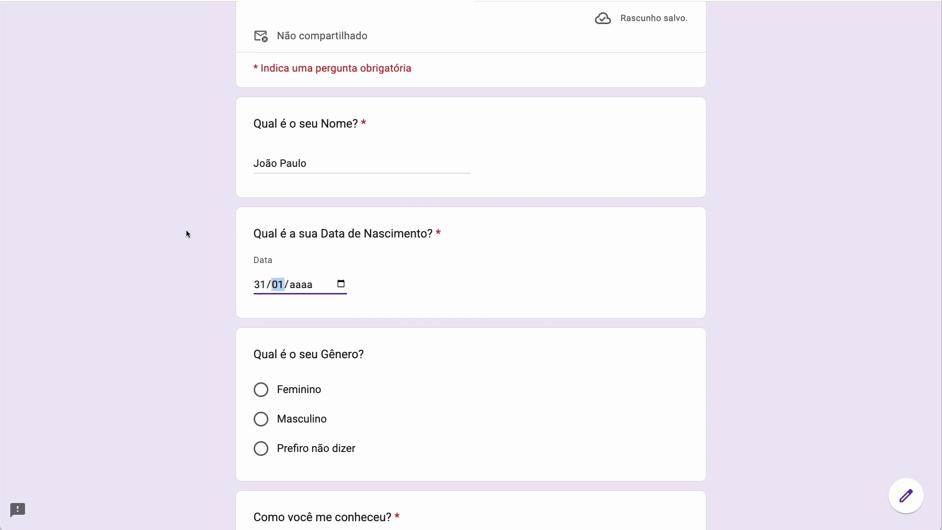
text(2/)
text(1)
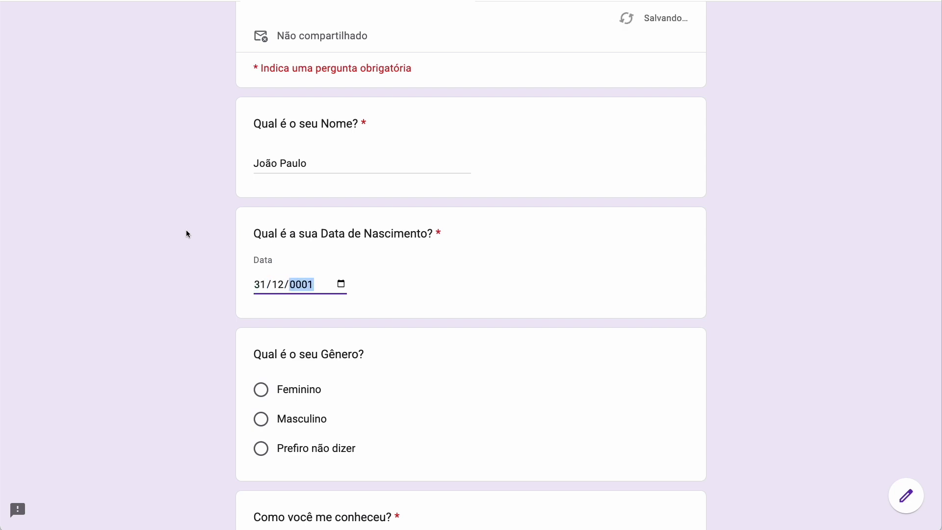
text(968)
key(Tab)
Step: Answer Masculino for gender and Instagram for how they heard, then submit the response
scroll(187, 234, down, 2)
scroll(187, 234, down, 2)
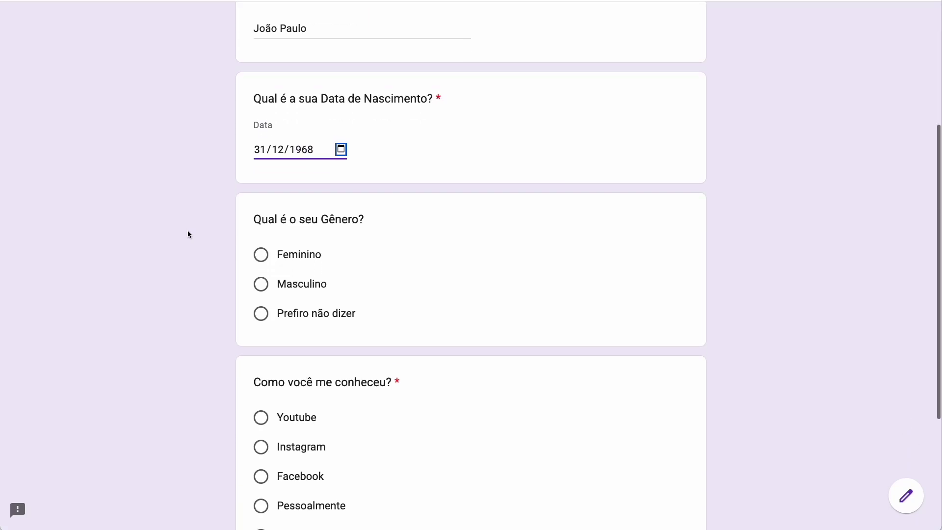
click(267, 283)
scroll(199, 325, down, 4)
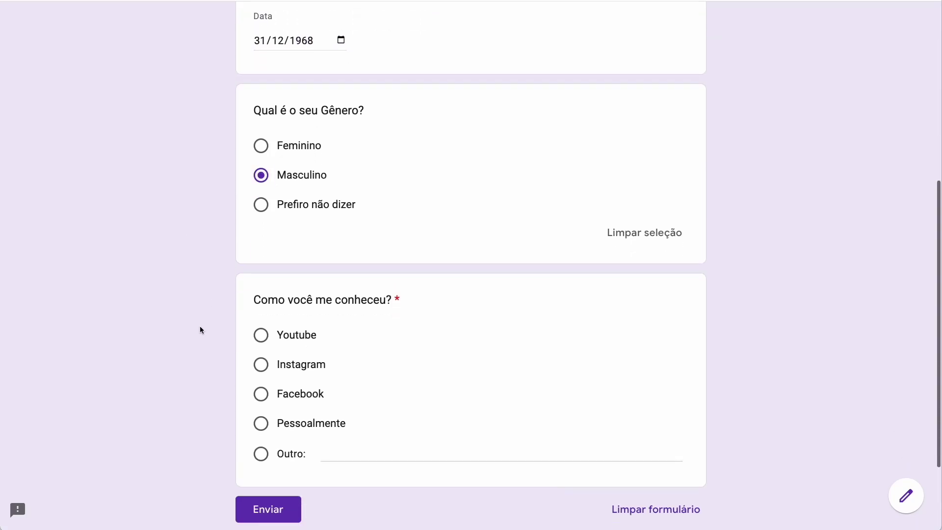
click(262, 328)
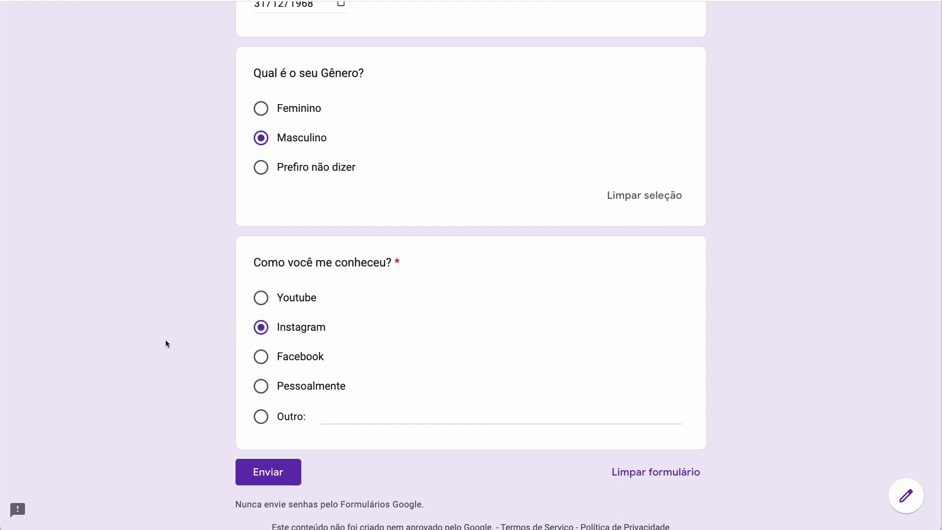
click(265, 472)
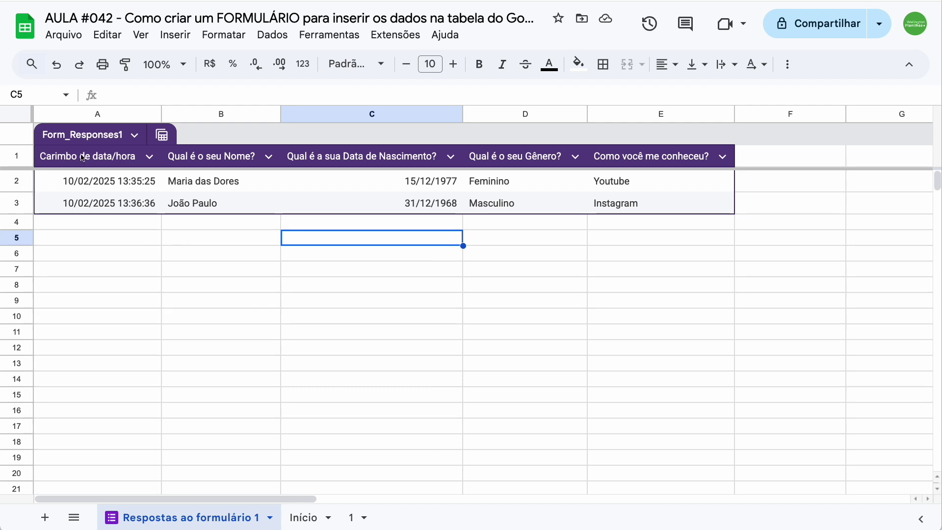
Step: Rename the Form_Responses1 table to 'Formulário de Cadastro', then go to sheet 1
click(89, 136)
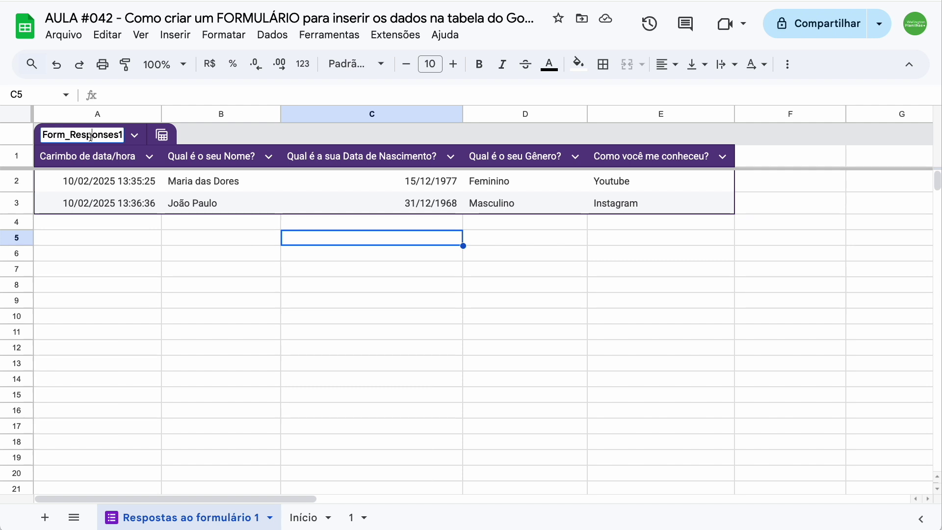
key(ctrl+a)
text(Formulár)
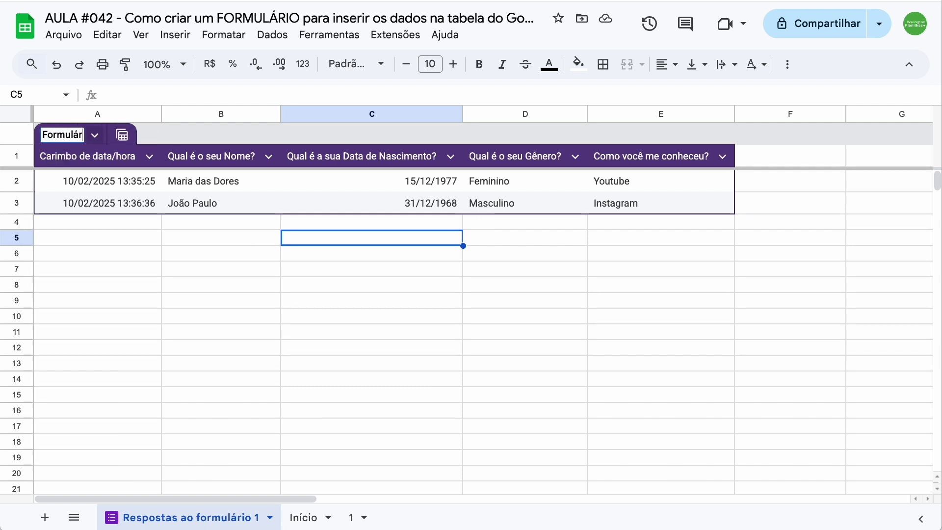
text(io de Cadastro)
key(Return)
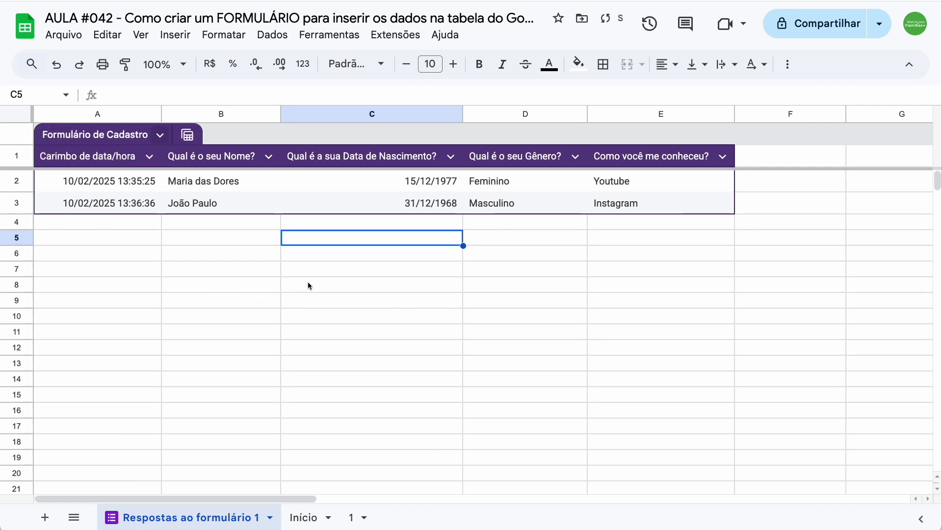
click(321, 269)
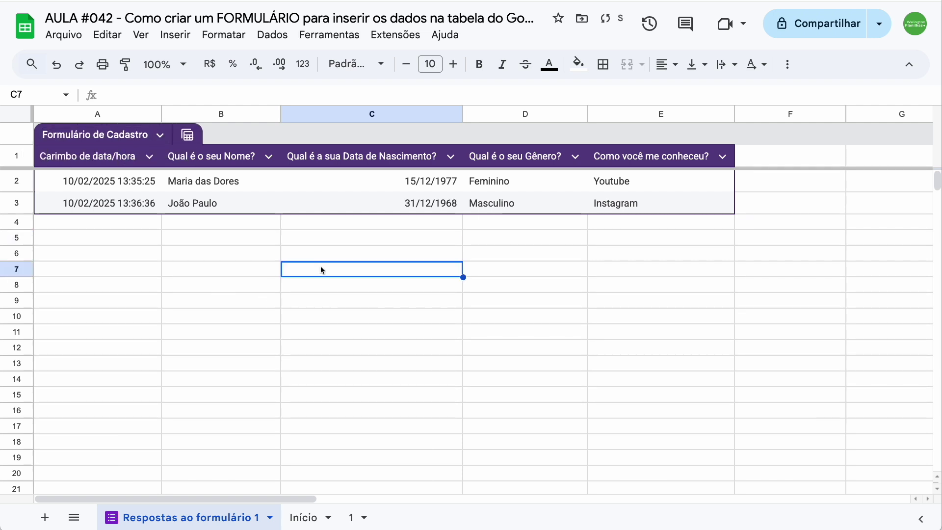
click(135, 269)
click(352, 517)
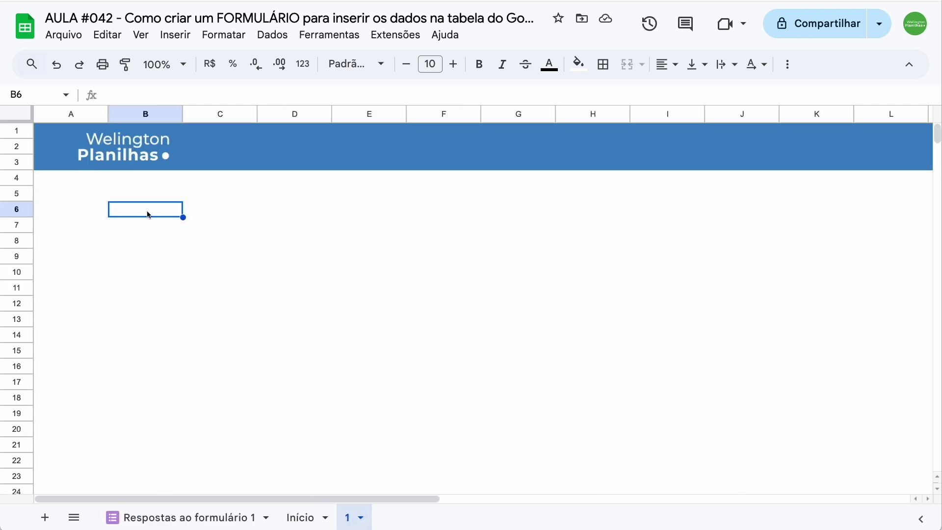
Step: Enter =ArrayFormula(Formulário_de_Cadastro[#ALL]) in B6 to mirror the full responses table
text(=)
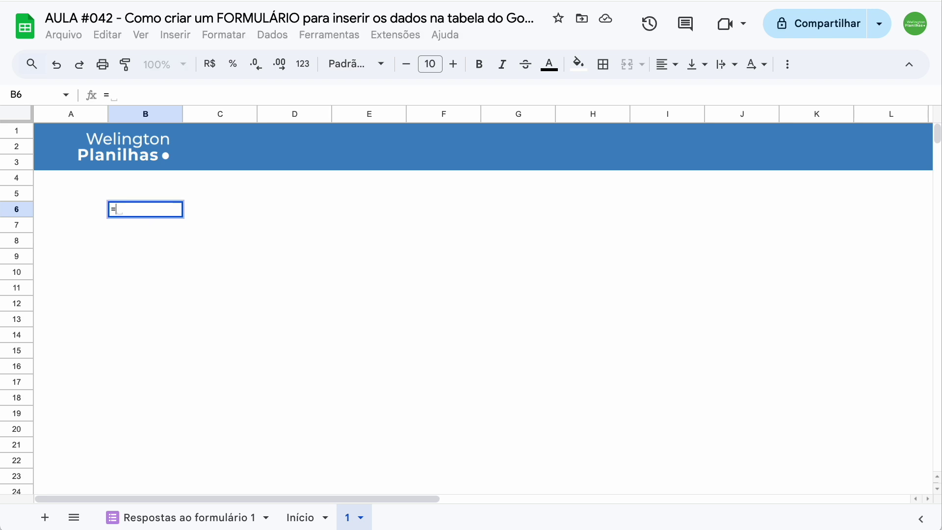
text(for)
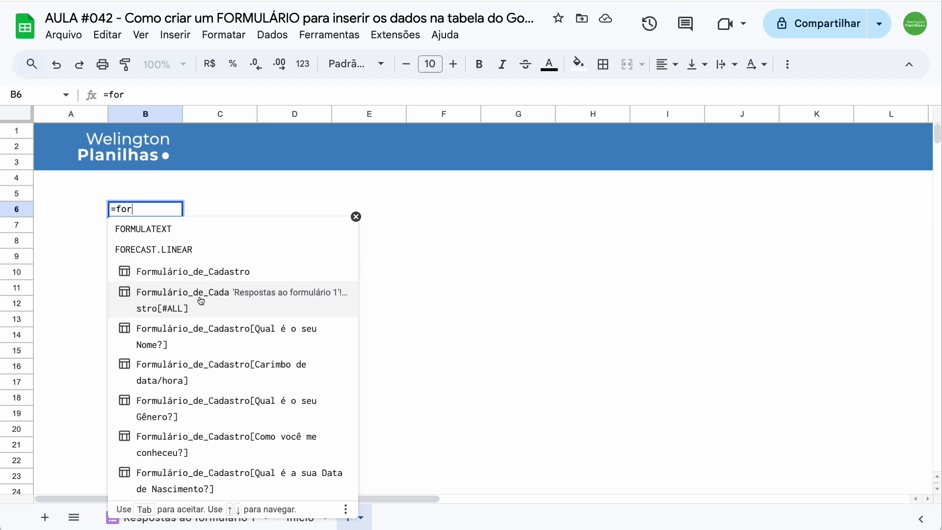
click(200, 300)
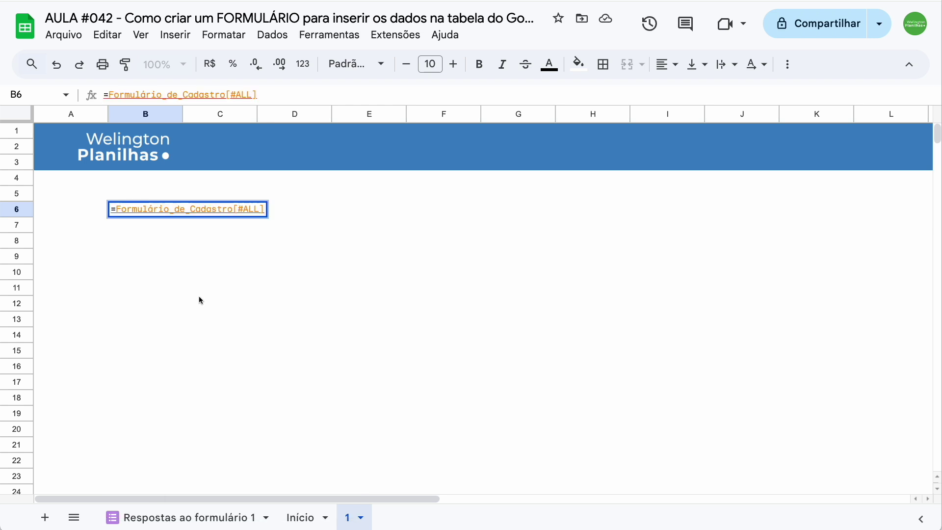
key(ctrl+shift+Return)
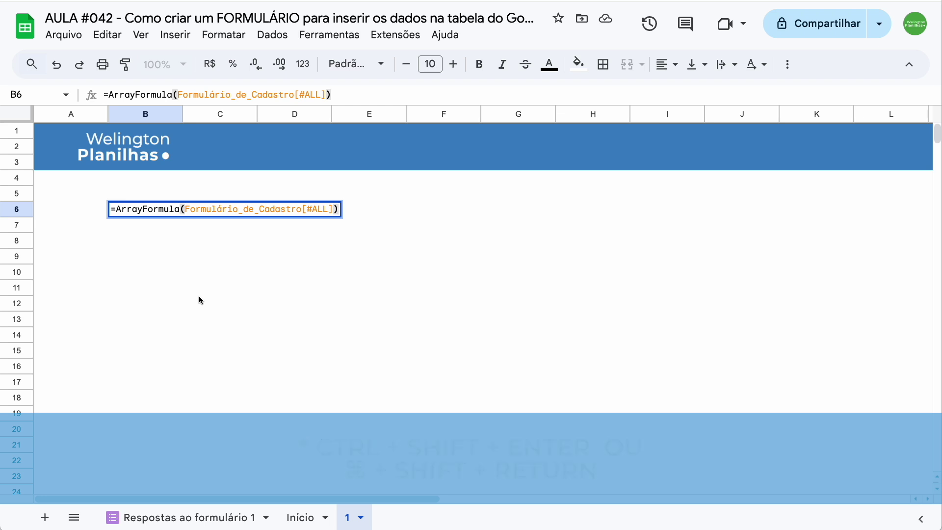
key(Return)
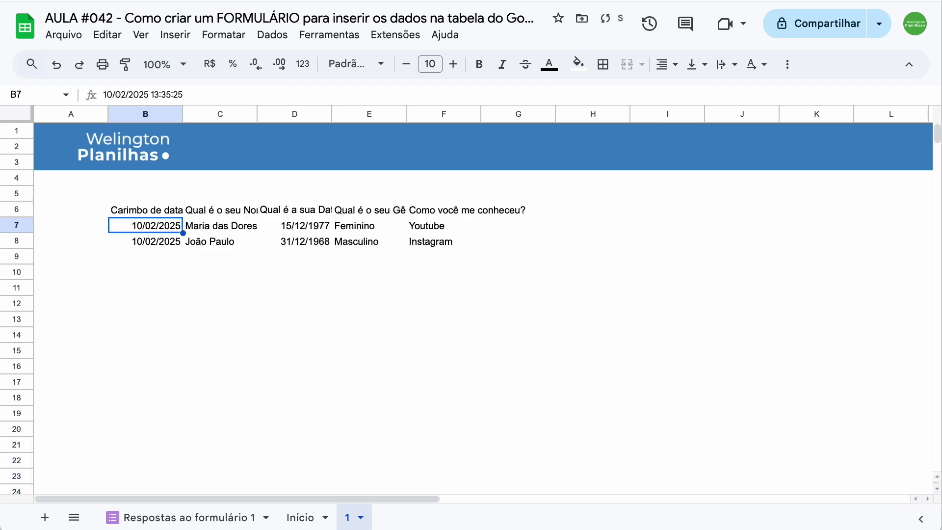
click(160, 272)
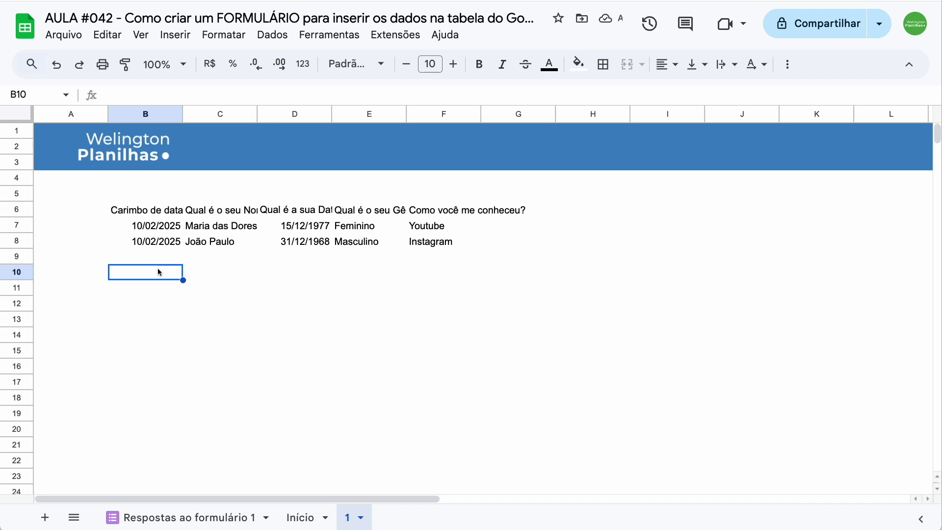